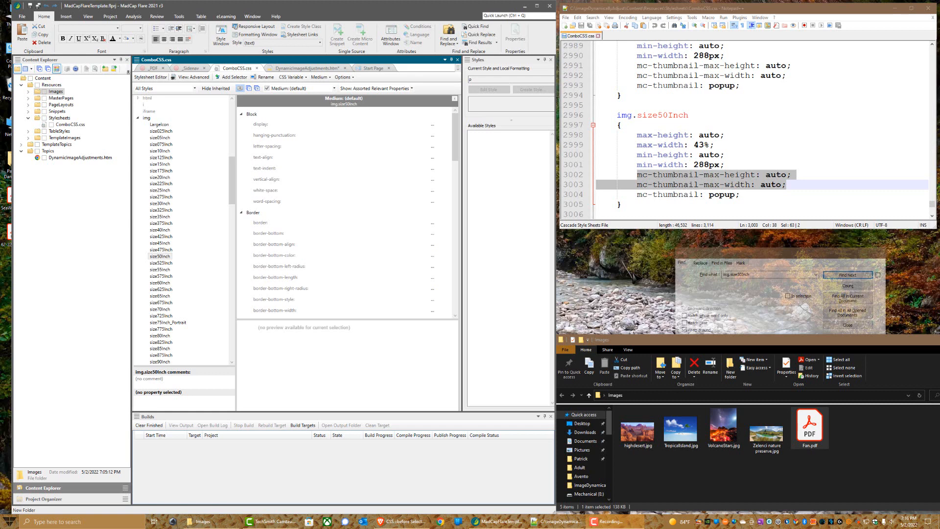
Review the img.size50Inch properties in the stylesheet, then view the CSS ::before Selector reference page in the browser.
{"action": "scroll", "coordinate": [395, 201], "scroll_direction": "down", "scroll_amount": 15}
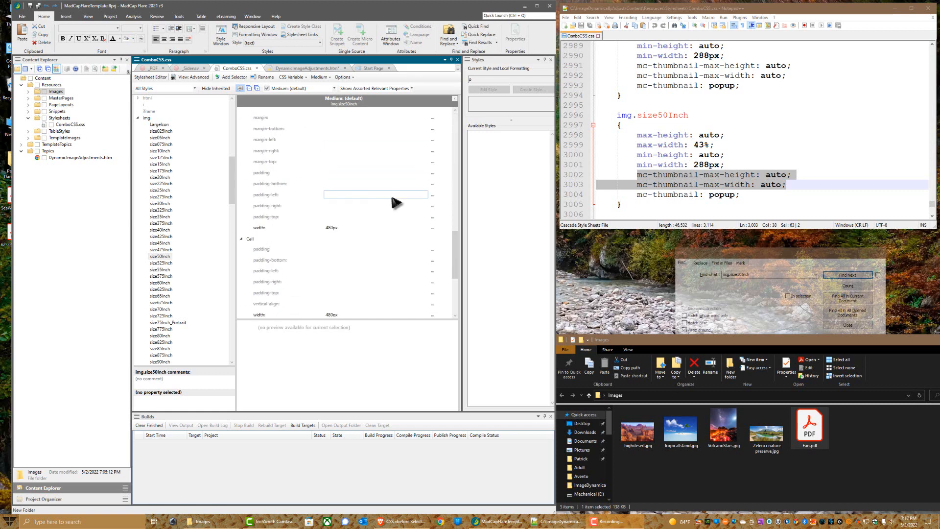
{"action": "scroll", "coordinate": [395, 201], "scroll_direction": "down", "scroll_amount": 5}
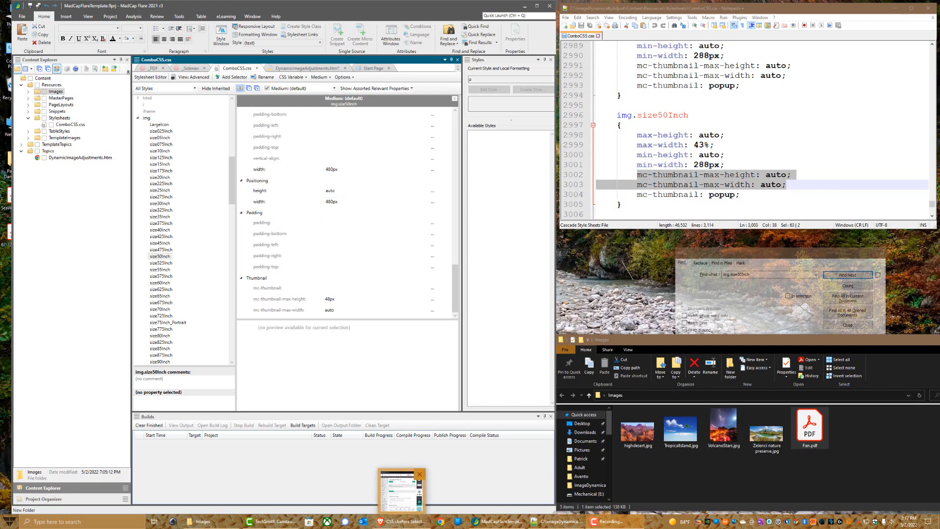
{"action": "left_click", "coordinate": [400, 489]}
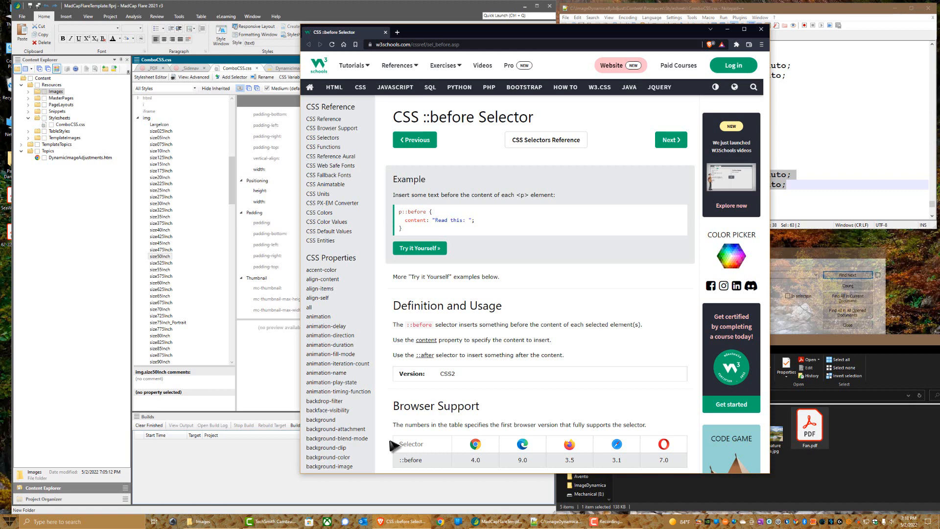
Switch back to MadCap Flare and open the DynamicImageAdjustments.htm topic.
{"action": "left_click", "coordinate": [206, 7]}
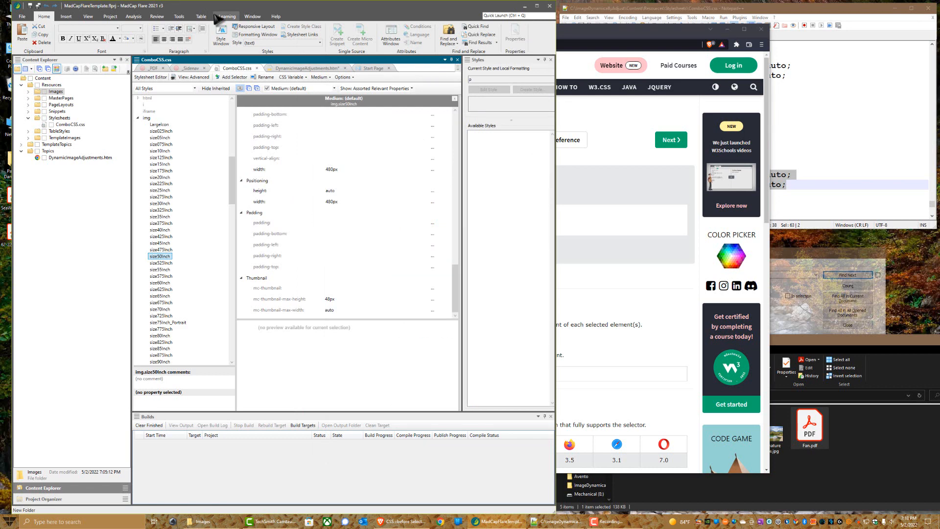
{"action": "left_click", "coordinate": [288, 68]}
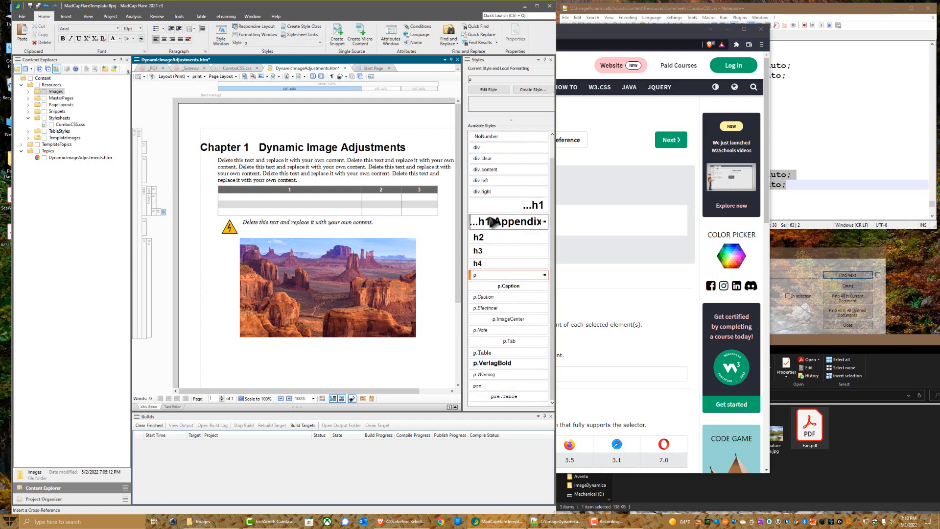
{"action": "mouse_move", "coordinate": [495, 226]}
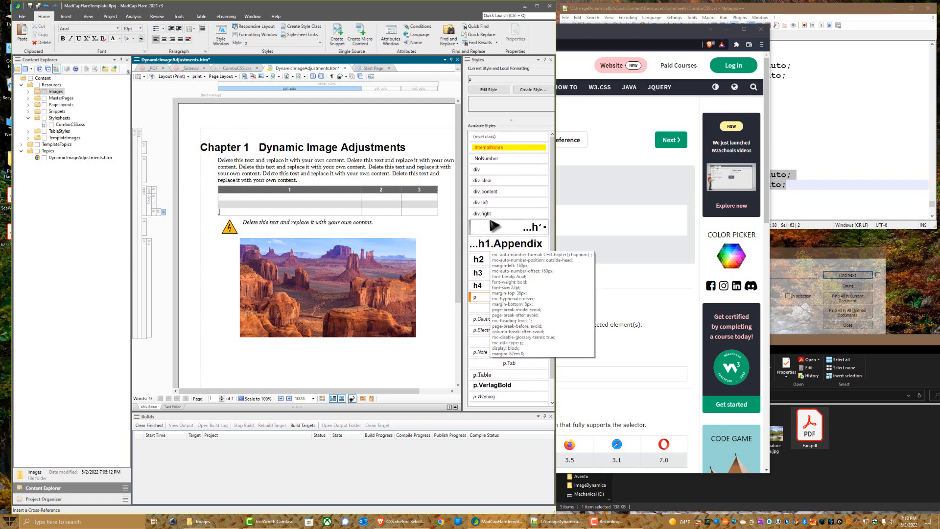
Copy the electrical note paragraph below the table into the first cell of the table's last row.
{"action": "left_click_drag", "start_coordinate": [296, 223], "coordinate": [373, 223]}
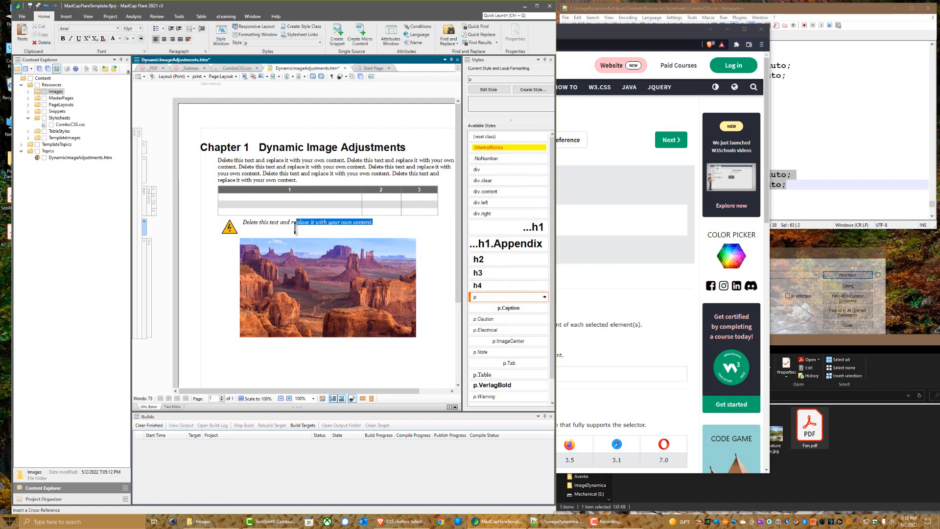
{"action": "left_click", "coordinate": [144, 227]}
{"action": "right_click", "coordinate": [144, 228]}
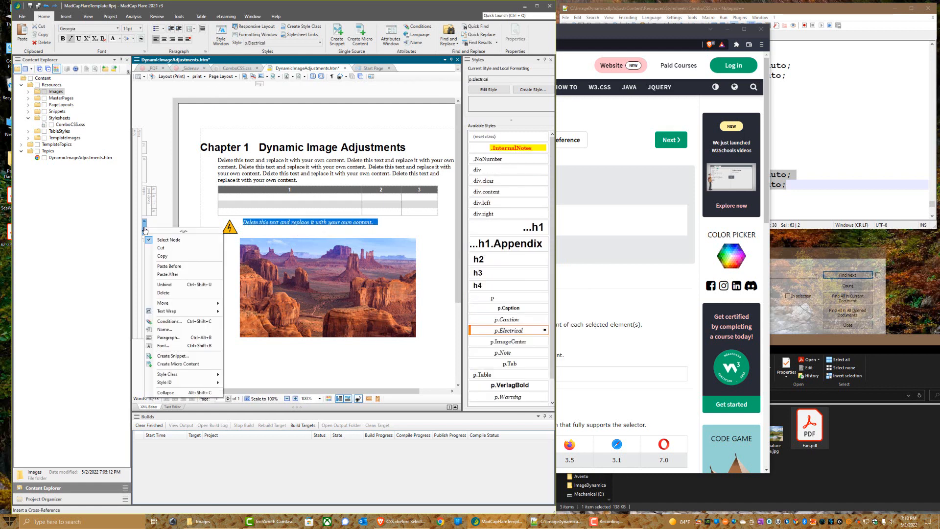
{"action": "left_click", "coordinate": [159, 256]}
{"action": "left_click", "coordinate": [238, 212]}
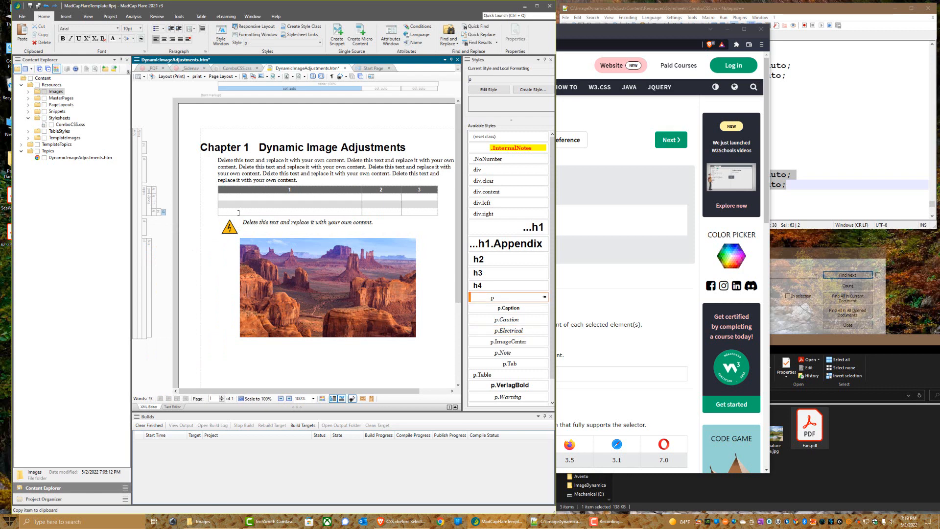
{"action": "key", "text": "ctrl+v"}
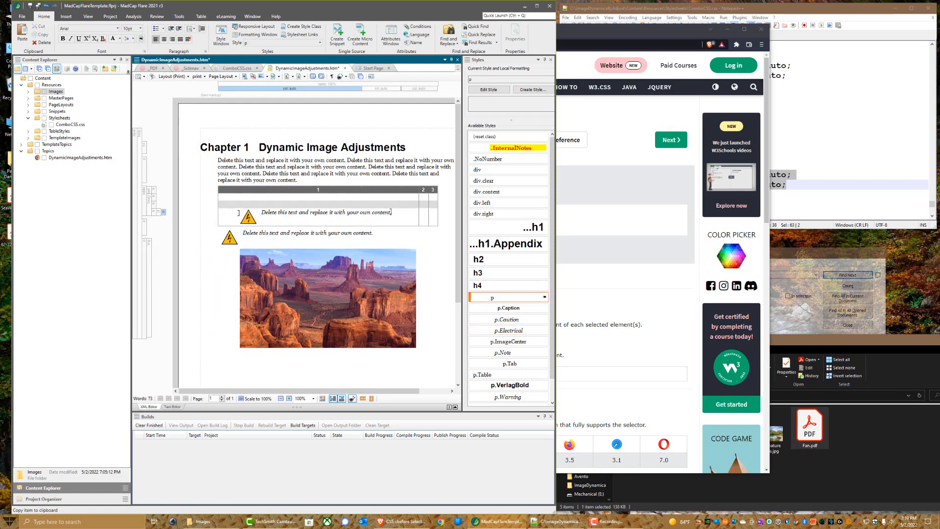
Reapply the Print Layout view and delete the pasted electrical note from the table cell.
{"action": "left_click", "coordinate": [171, 84]}
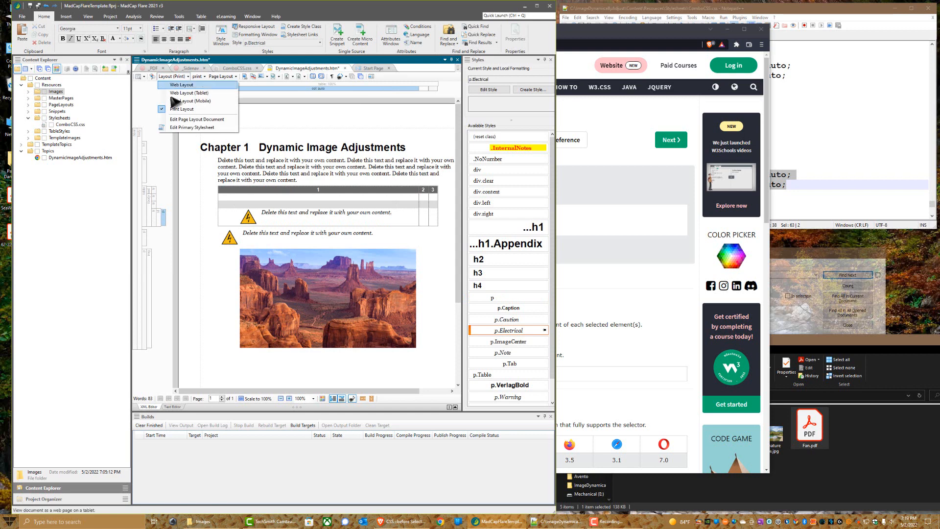
{"action": "left_click", "coordinate": [180, 118]}
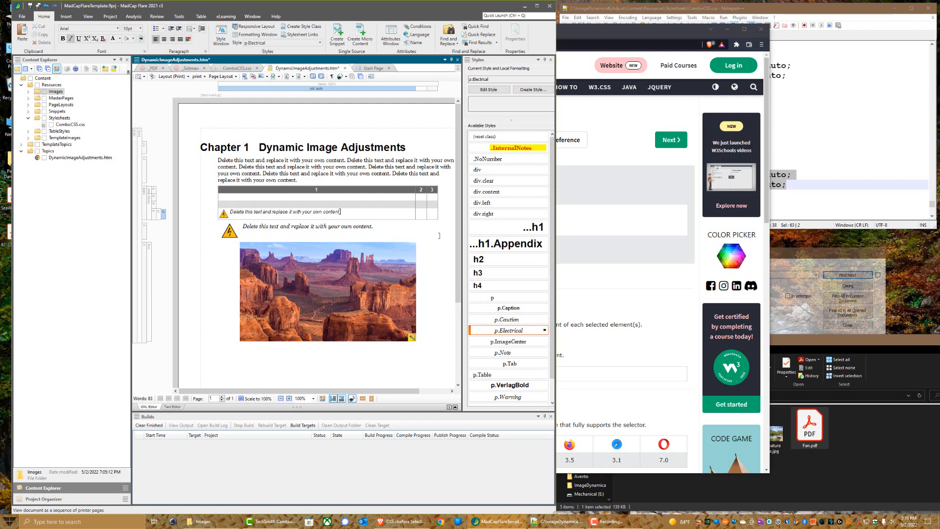
{"action": "scroll", "coordinate": [511, 230], "scroll_direction": "down", "scroll_amount": 1}
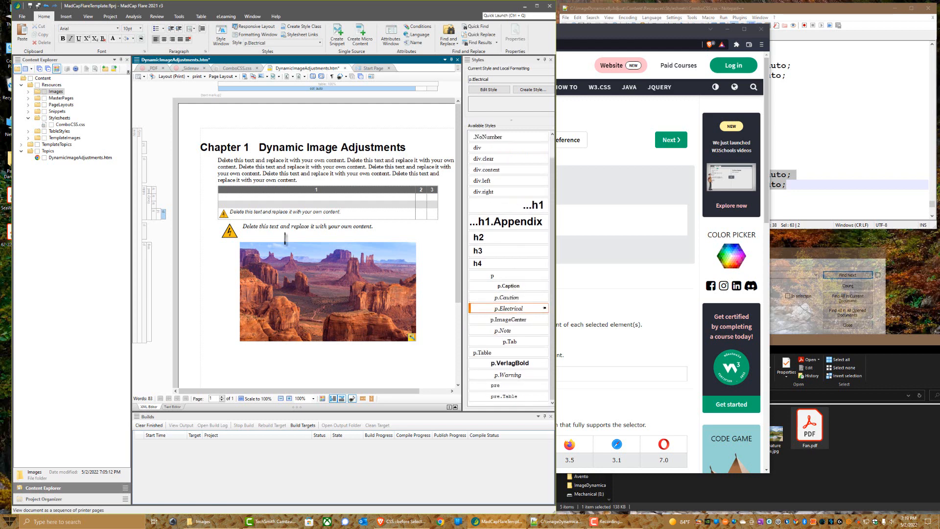
{"action": "left_click", "coordinate": [164, 215]}
{"action": "key", "text": "Delete"}
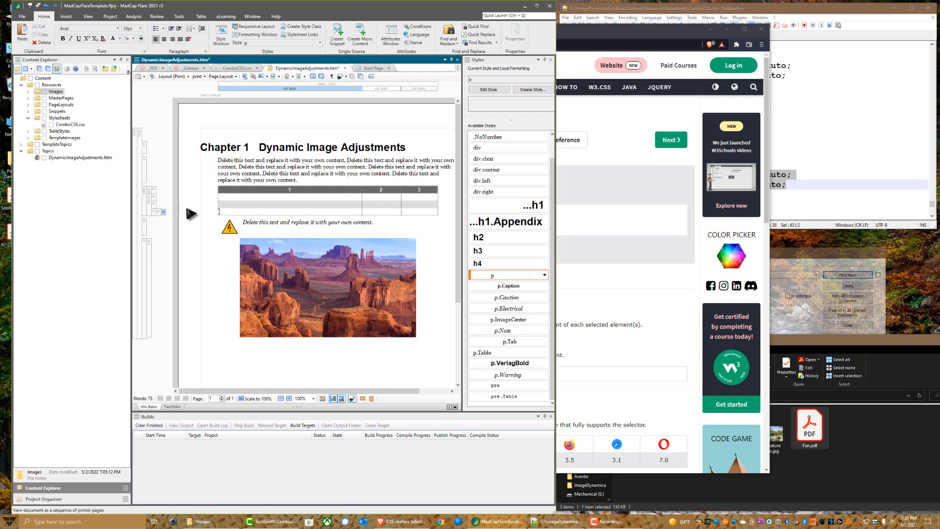
Insert Fan.pdf from the Images folder into the topic below the desert landscape picture.
{"action": "left_click", "coordinate": [321, 286]}
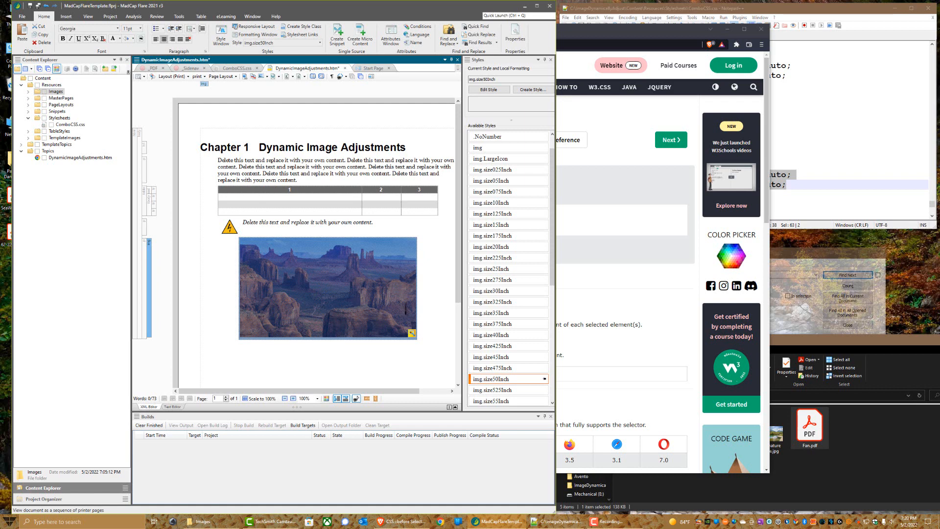
{"action": "left_click", "coordinate": [424, 313]}
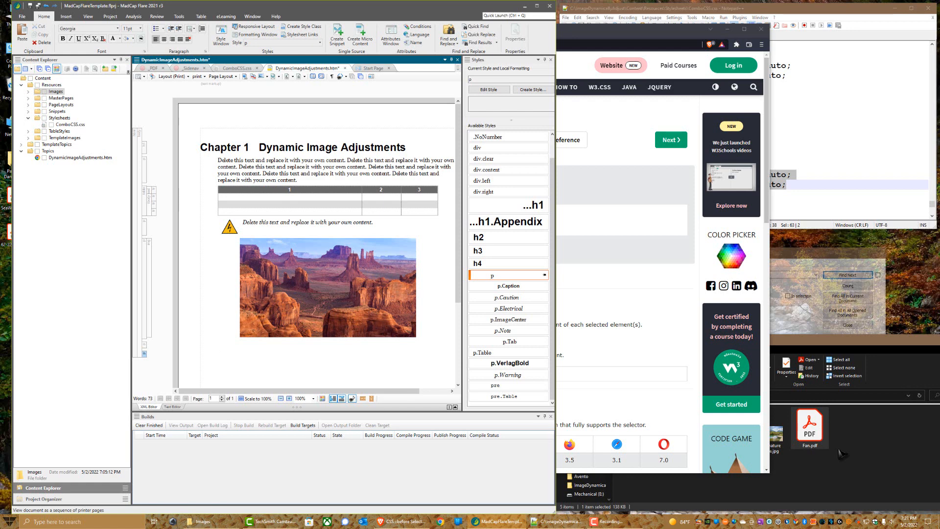
{"action": "mouse_move", "coordinate": [813, 433]}
{"action": "left_mouse_down"}
{"action": "mouse_move", "coordinate": [227, 395]}
{"action": "mouse_move", "coordinate": [223, 353]}
{"action": "left_mouse_up"}
{"action": "left_click", "coordinate": [312, 308]}
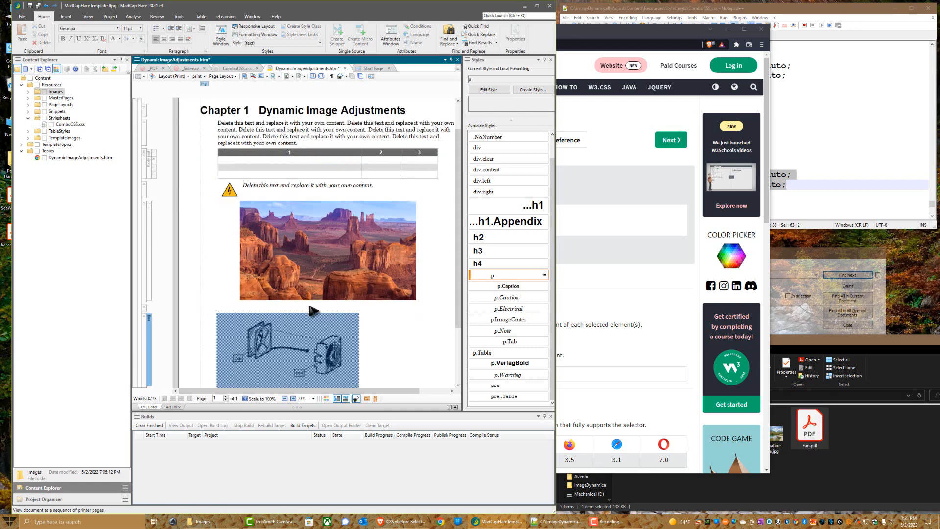
Open the inserted fan image's linked file in Adobe Illustrator.
{"action": "left_click", "coordinate": [385, 348]}
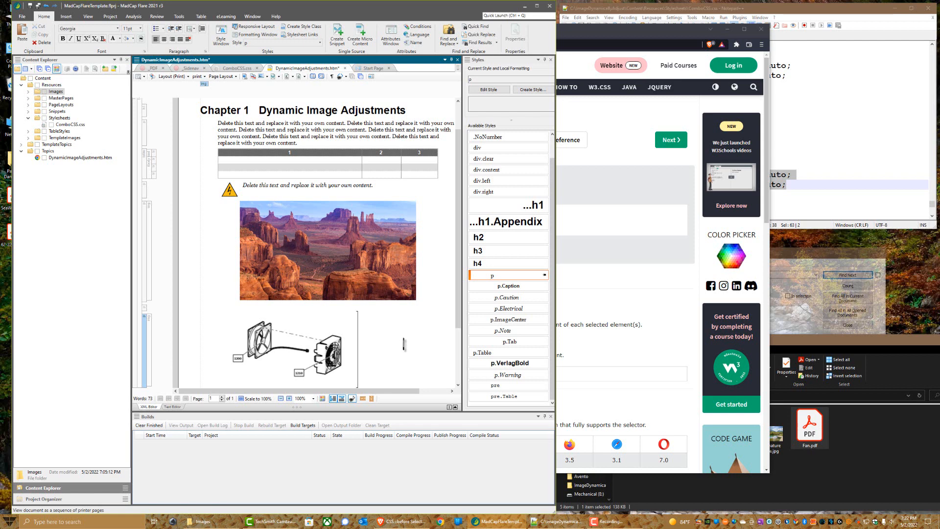
{"action": "right_click", "coordinate": [308, 355]}
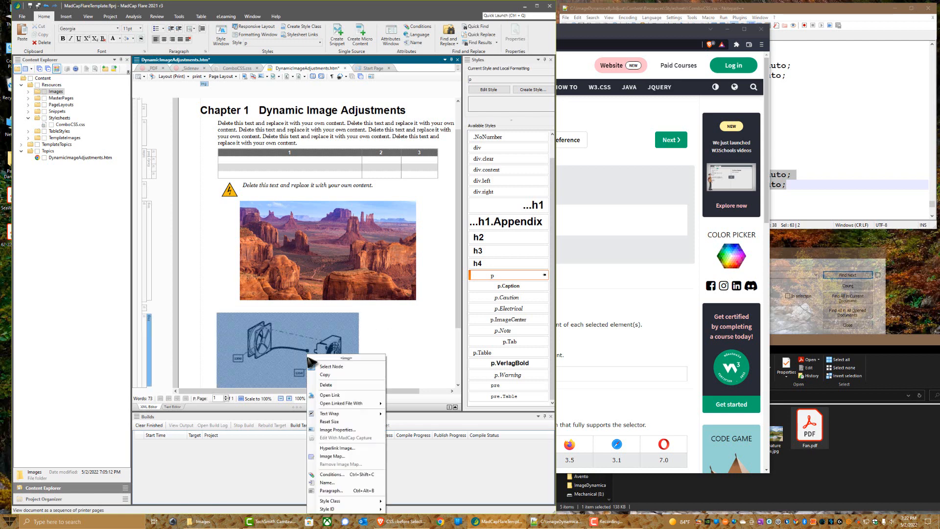
{"action": "left_click", "coordinate": [395, 410]}
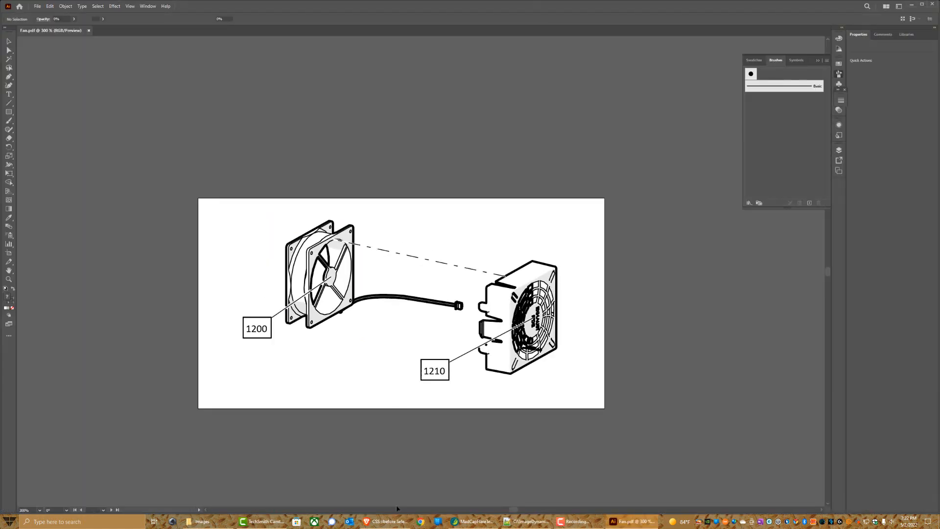
Switch to MadCap Flare, save the topic, and return to Illustrator.
{"action": "left_click", "coordinate": [470, 519]}
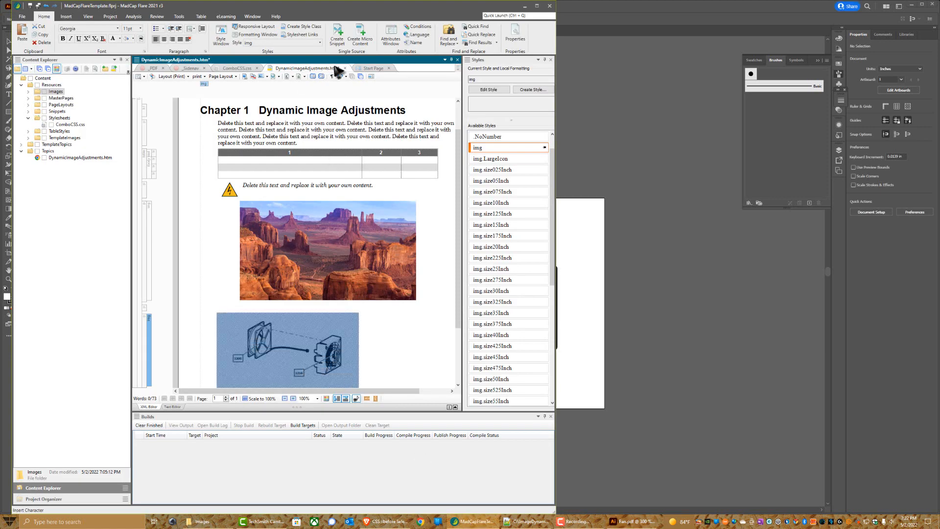
{"action": "key", "text": "ctrl+s"}
{"action": "left_click", "coordinate": [677, 198]}
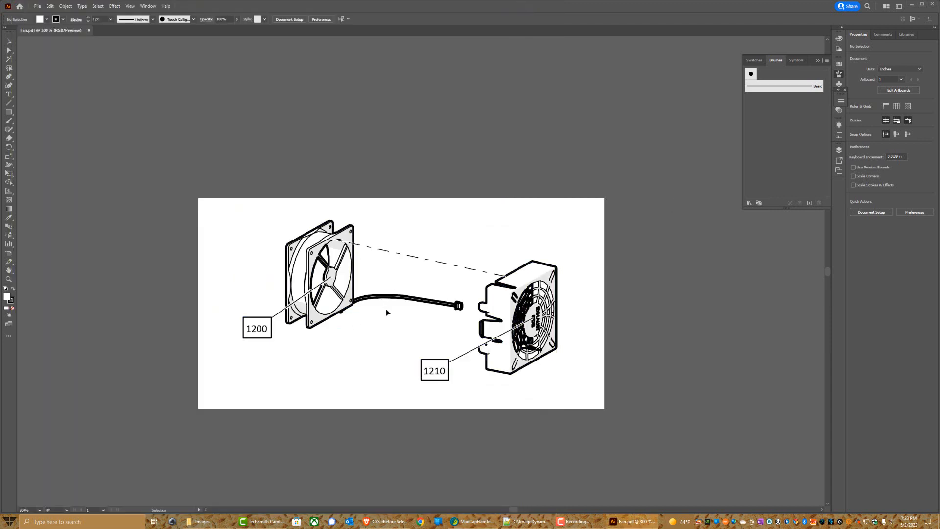
Replace the 1200 callout label text beside the fan with FAN.
{"action": "left_click", "coordinate": [321, 326]}
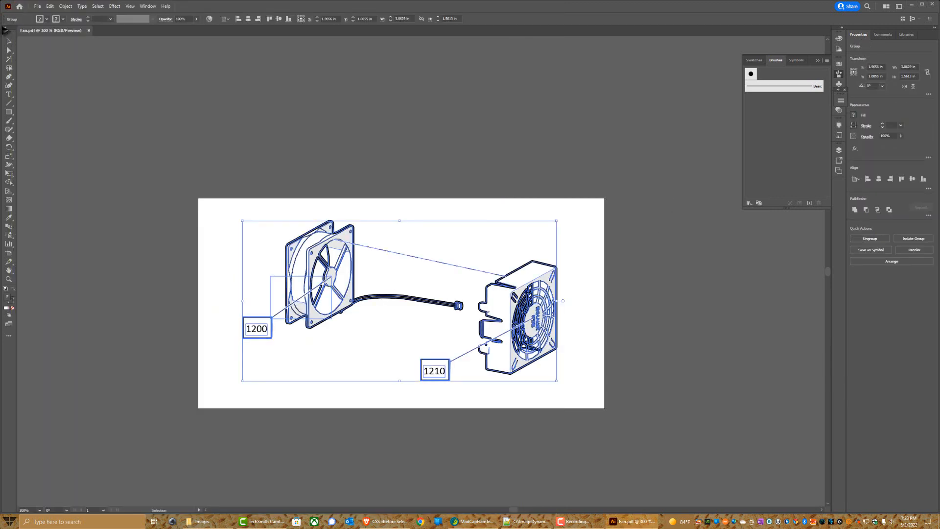
{"action": "left_click", "coordinate": [9, 50]}
{"action": "left_click", "coordinate": [101, 245]}
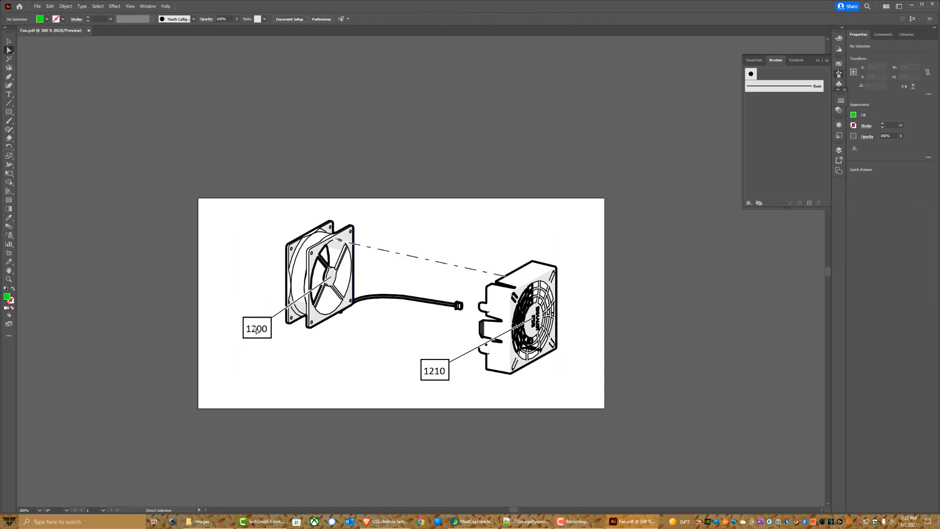
{"action": "double_click", "coordinate": [255, 333]}
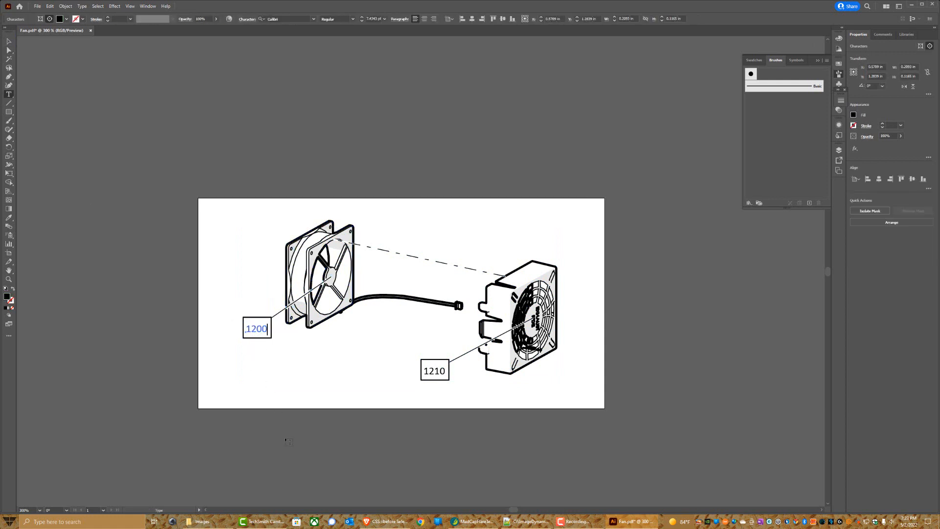
{"action": "type", "text": "1"}
{"action": "key", "text": "BackSpace"}
{"action": "type", "text": "FAN"}
{"action": "key", "text": "BackSpace"}
{"action": "type", "text": "N"}
Finish editing the callout text and save Fan.pdf.
{"action": "left_click", "coordinate": [8, 50]}
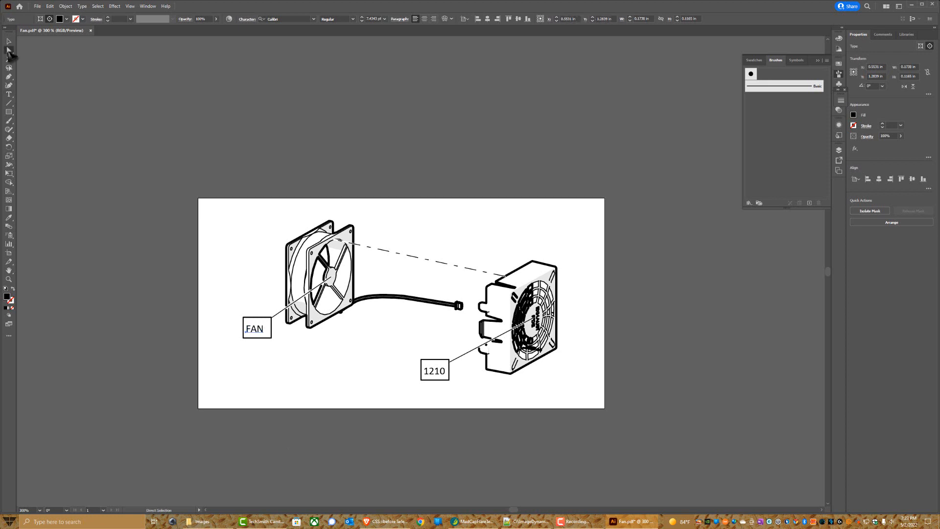
{"action": "left_click", "coordinate": [123, 226]}
{"action": "left_click", "coordinate": [37, 5]}
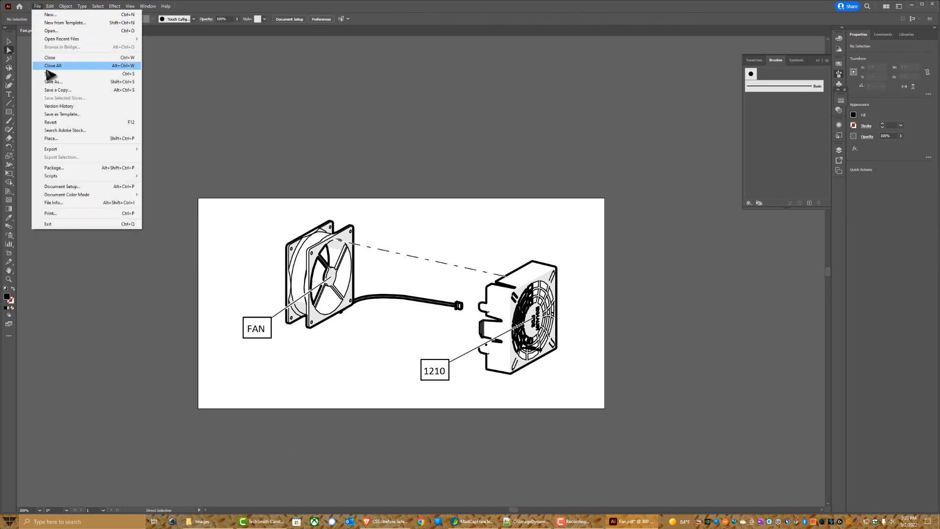
{"action": "left_click", "coordinate": [49, 74]}
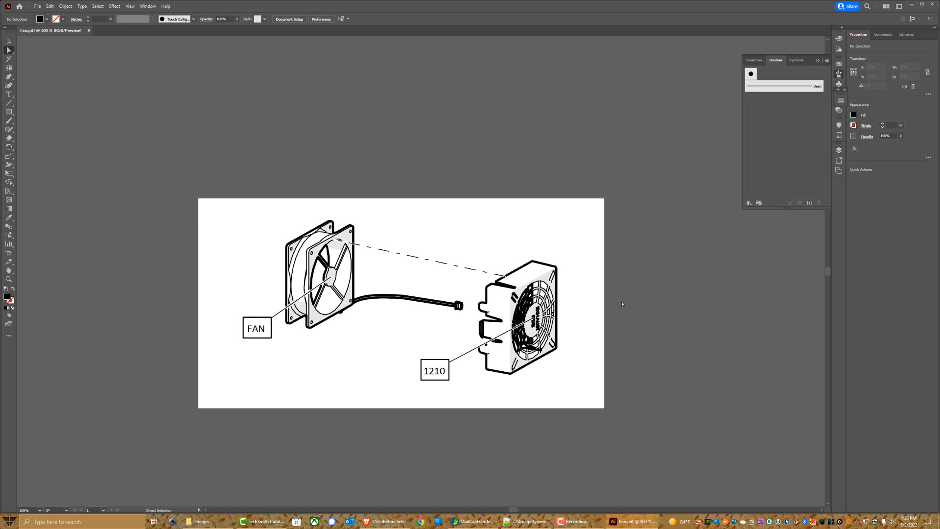
Try nudging the dashed line between the fan and its cover down and back up.
{"action": "left_click_drag", "start_coordinate": [406, 246], "coordinate": [430, 273]}
{"action": "key", "text": "Down"}
{"action": "key", "text": "Down"}
{"action": "key", "text": "Down"}
{"action": "key", "text": "Down"}
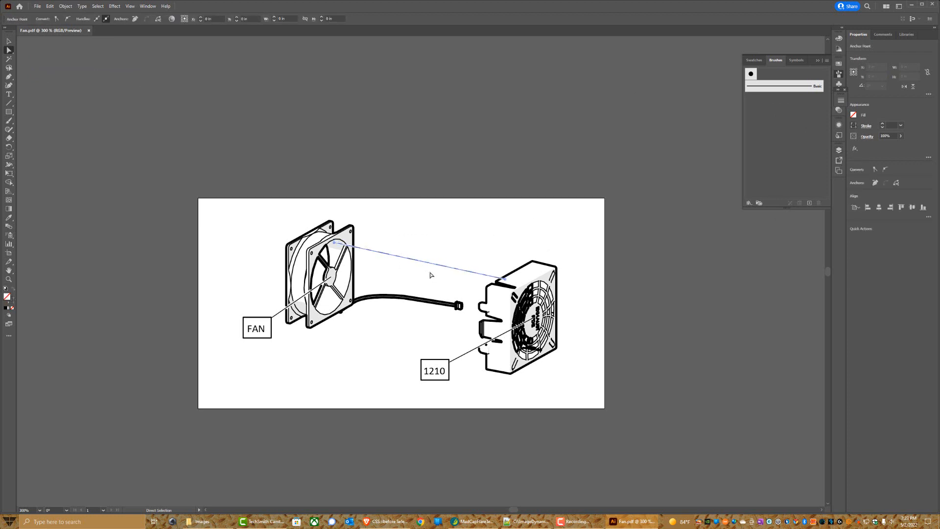
{"action": "key", "text": "Up"}
{"action": "key", "text": "Up"}
{"action": "key", "text": "Up"}
{"action": "key", "text": "Up"}
{"action": "key", "text": "Up"}
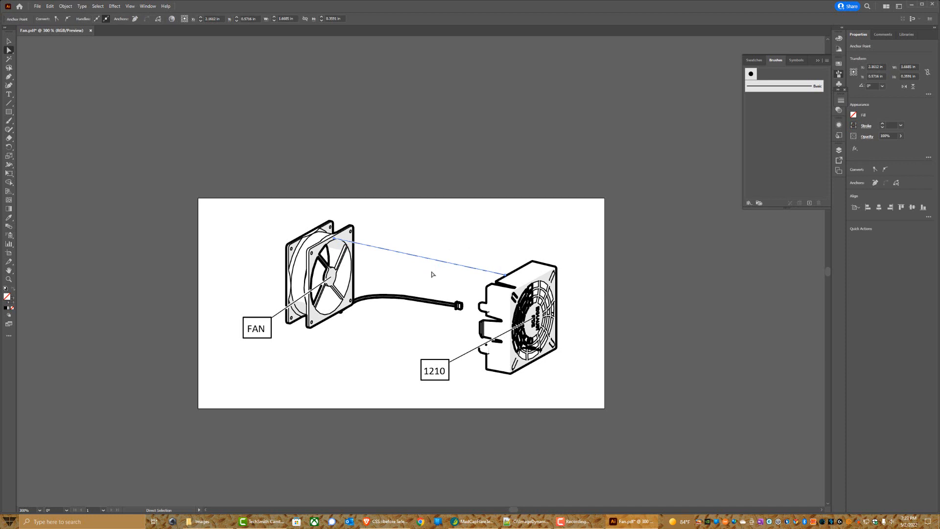
{"action": "key", "text": "ctrl+equal"}
{"action": "key", "text": "ctrl+equal"}
{"action": "key", "text": "ctrl+equal"}
{"action": "key", "text": "ctrl+minus"}
{"action": "key", "text": "ctrl+minus"}
{"action": "key", "text": "ctrl+minus"}
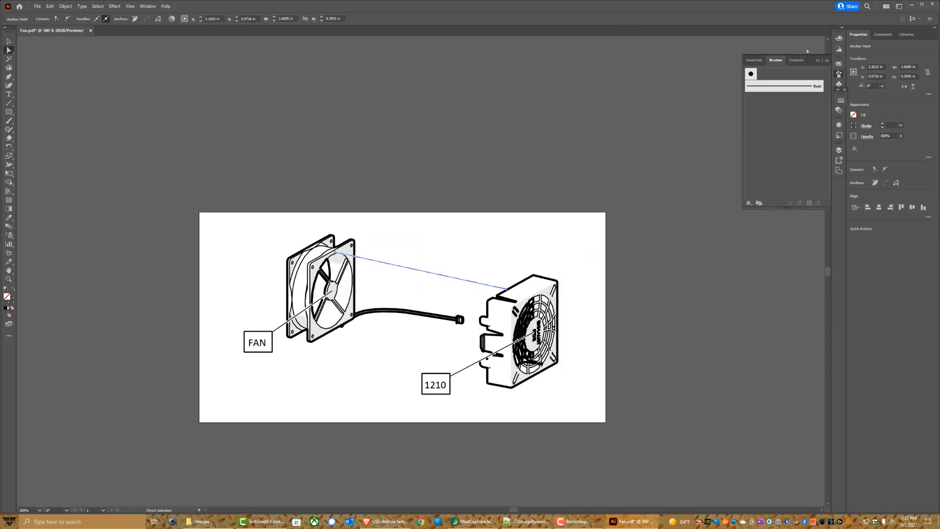
Close Illustrator without saving the further changes to Fan.pdf.
{"action": "left_click", "coordinate": [932, 3]}
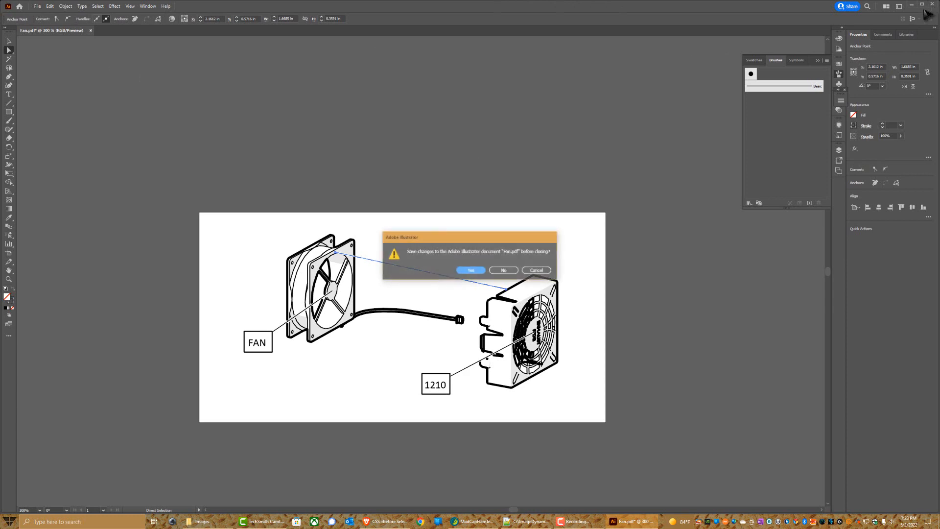
{"action": "left_click", "coordinate": [500, 272]}
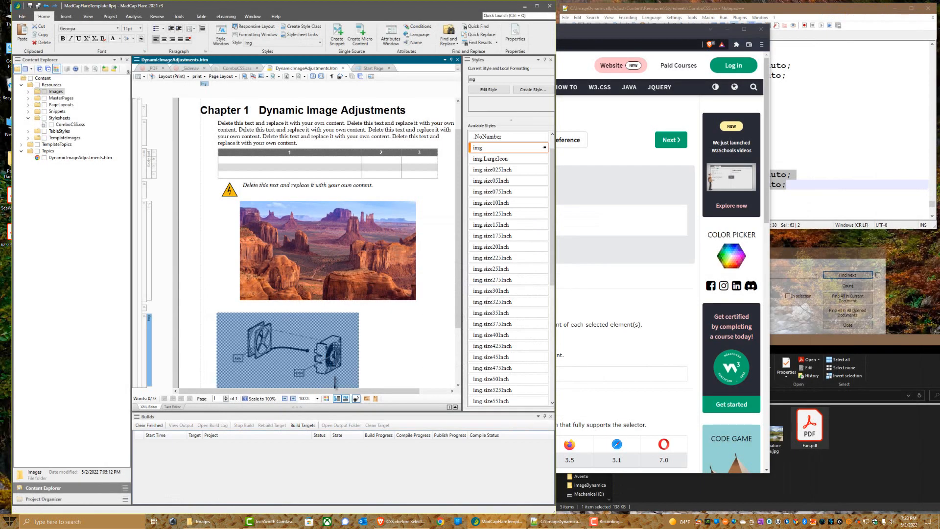
Apply the p.ImageCenter style to the paragraph containing the fan image.
{"action": "left_click", "coordinate": [368, 361]}
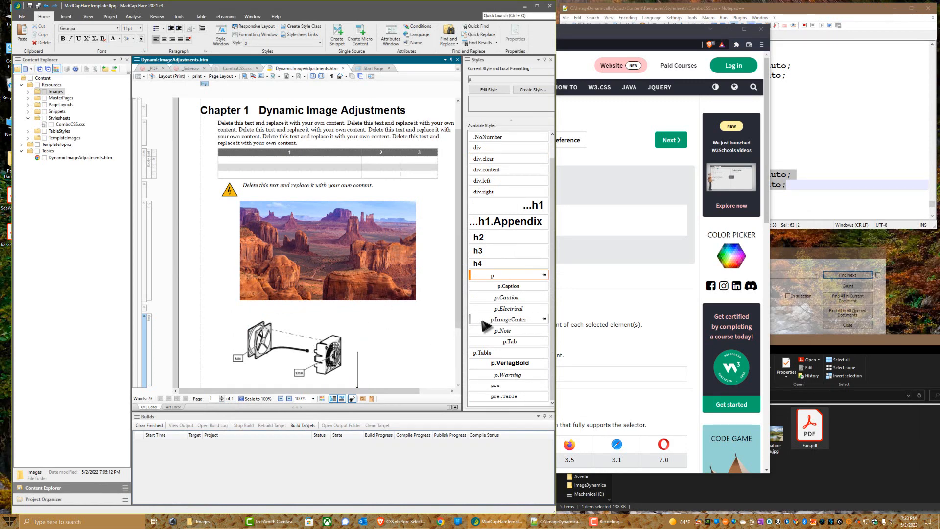
{"action": "double_click", "coordinate": [508, 319]}
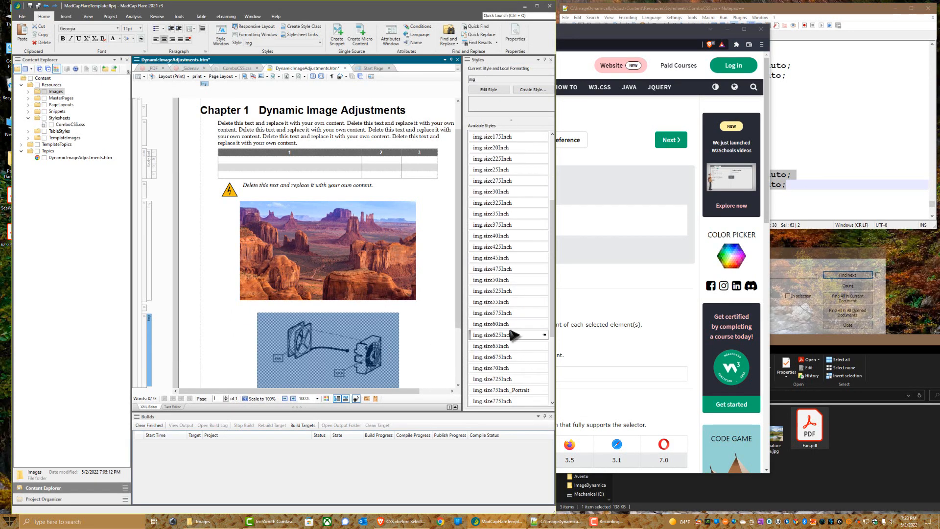
Apply the img.size50Inch class to the fan image and select the desert photo to check its class.
{"action": "left_click", "coordinate": [499, 281]}
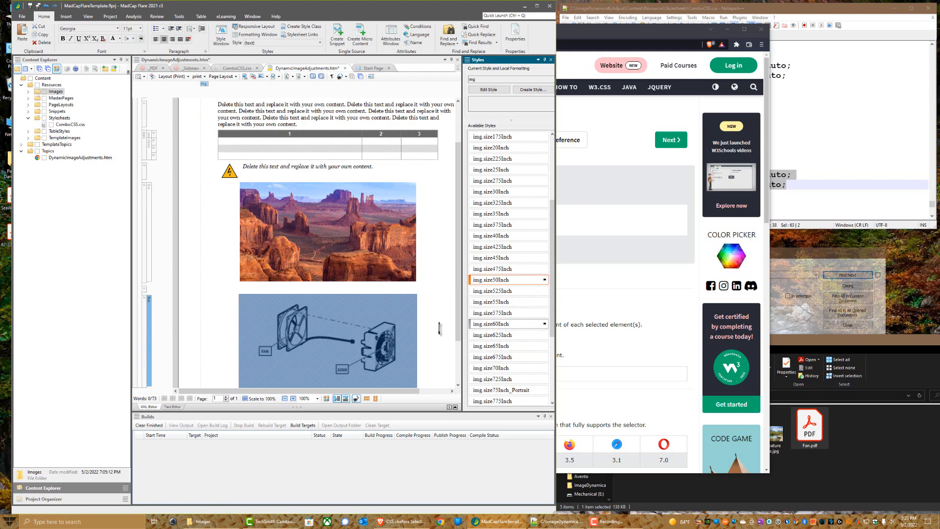
{"action": "left_click", "coordinate": [431, 304]}
{"action": "left_click", "coordinate": [348, 218]}
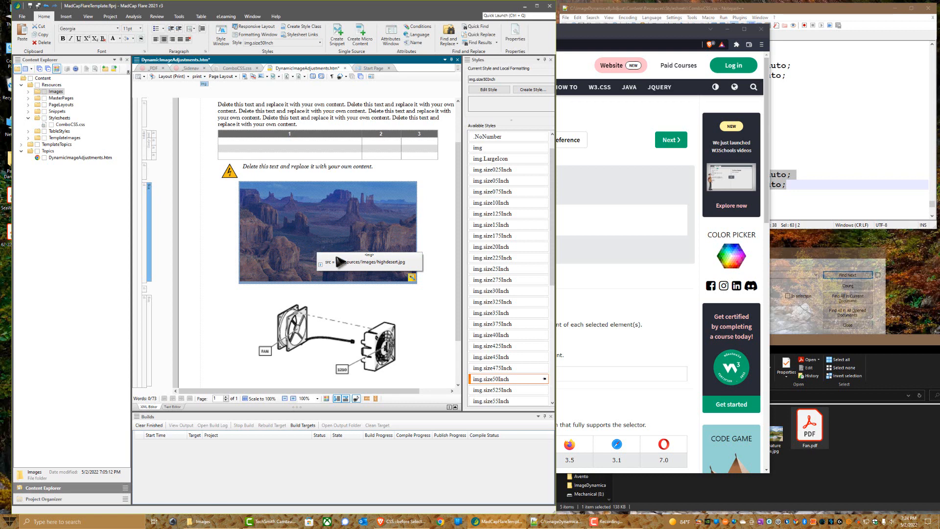
Switch to Notepad++ and find the img.size50Inch rules in ComboCSS.css, examining the width declaration in the first rule.
{"action": "left_click", "coordinate": [840, 10]}
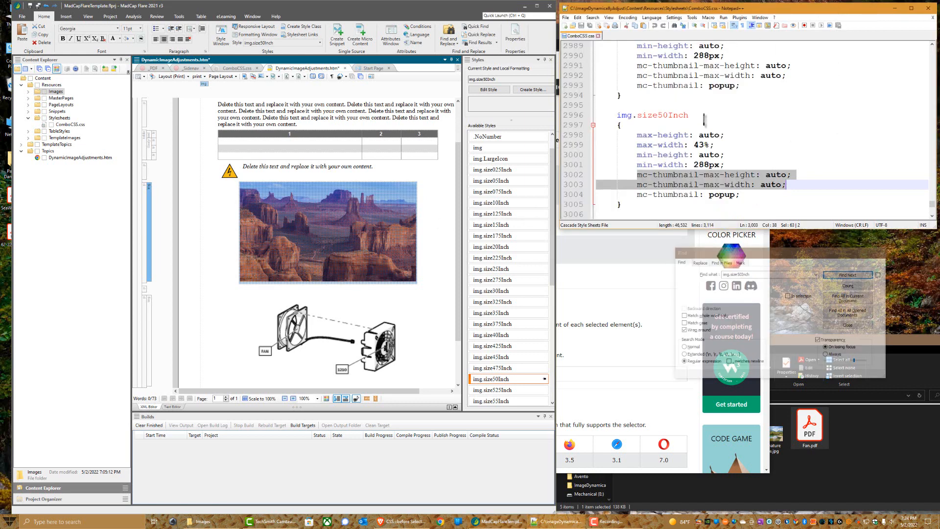
{"action": "left_click", "coordinate": [847, 275]}
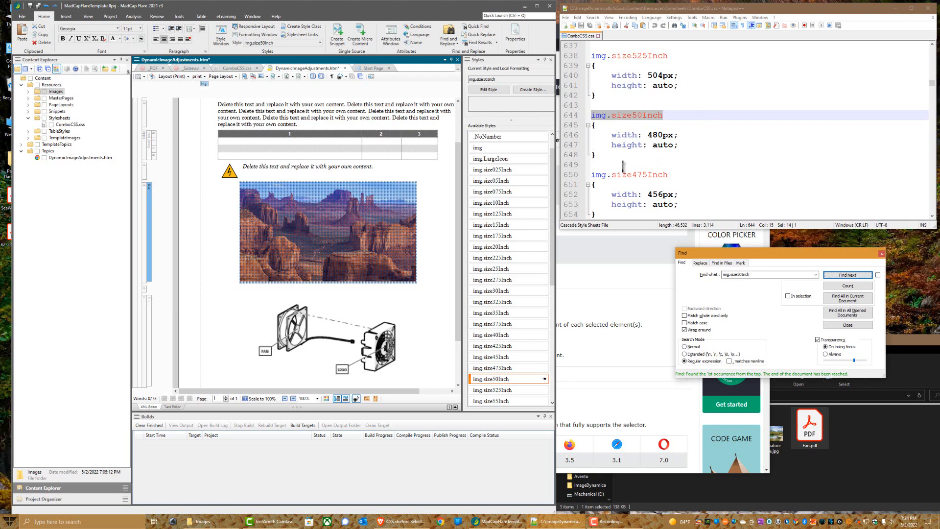
{"action": "left_click_drag", "start_coordinate": [610, 135], "coordinate": [682, 135]}
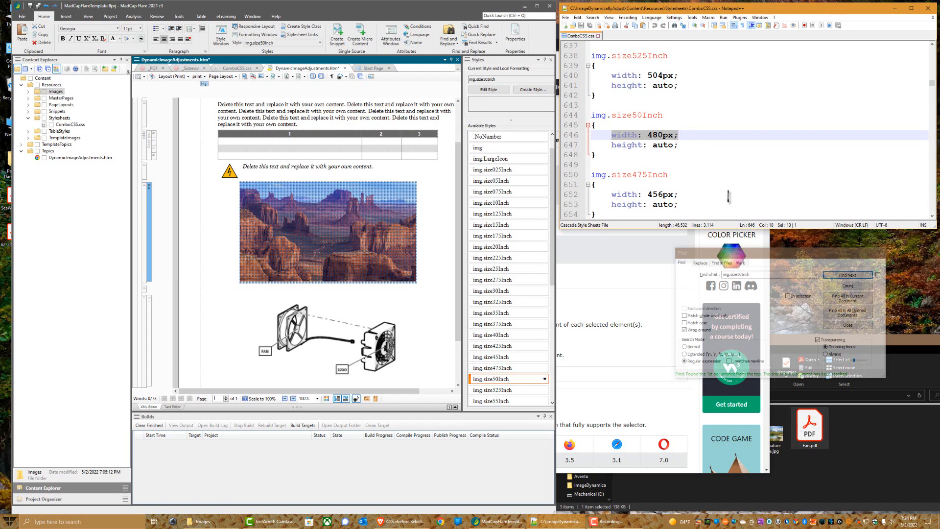
{"action": "left_click", "coordinate": [829, 277]}
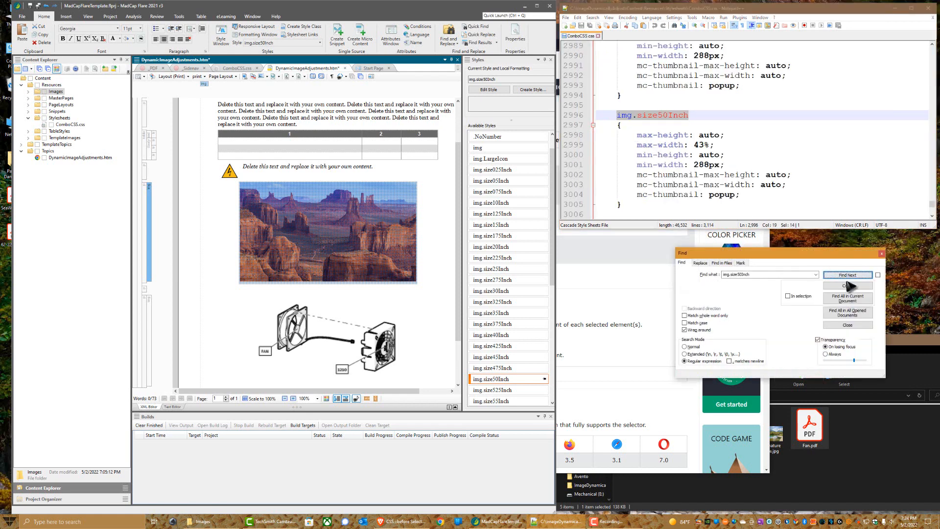
{"action": "left_click", "coordinate": [830, 277]}
{"action": "left_click_drag", "start_coordinate": [681, 135], "coordinate": [609, 136]}
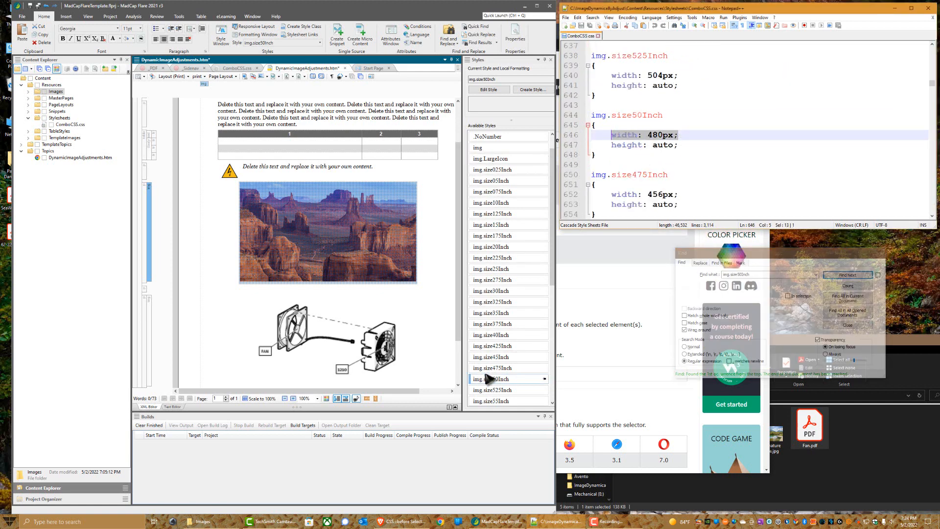
{"action": "mouse_move", "coordinate": [490, 378]}
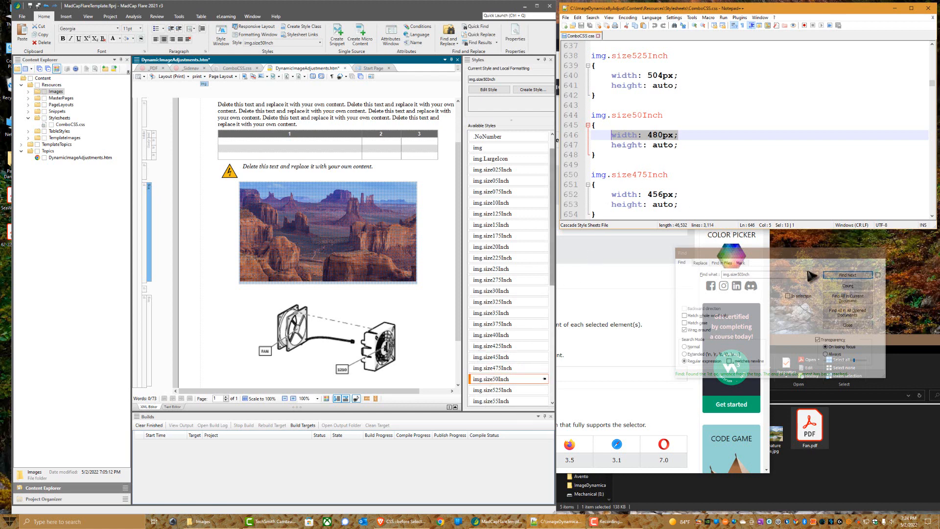
Find the second img.size50Inch rule and examine its maximum, minimum and thumbnail size declarations and the popup setting.
{"action": "left_click", "coordinate": [838, 275]}
{"action": "left_click", "coordinate": [838, 275]}
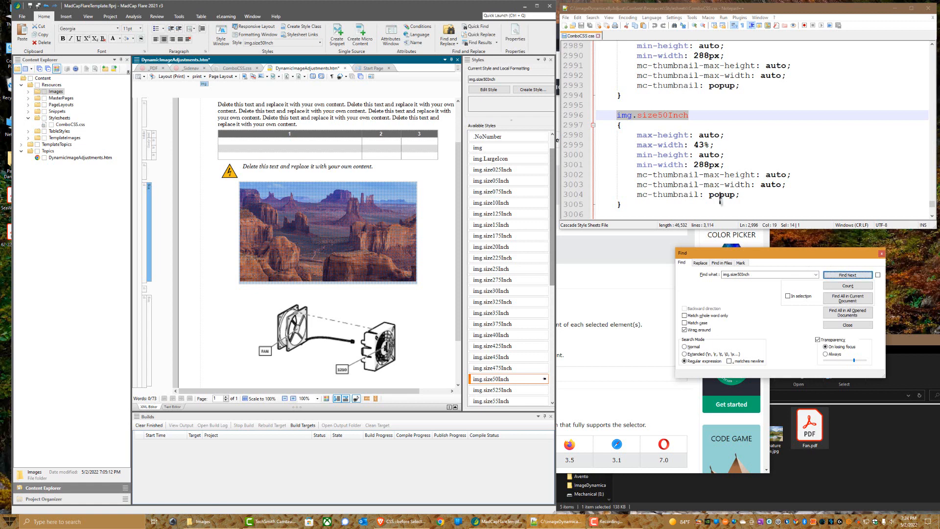
{"action": "left_click_drag", "start_coordinate": [637, 137], "coordinate": [713, 139]}
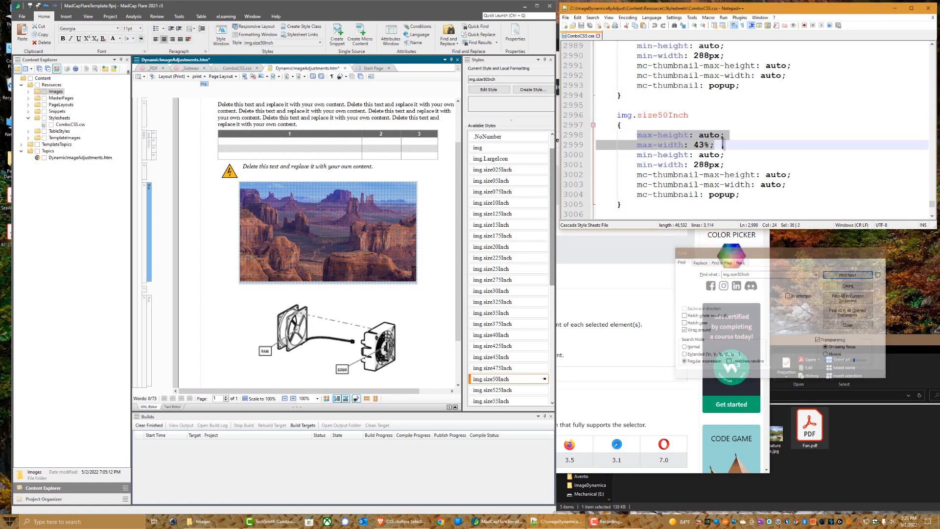
{"action": "left_click_drag", "start_coordinate": [638, 155], "coordinate": [724, 165]}
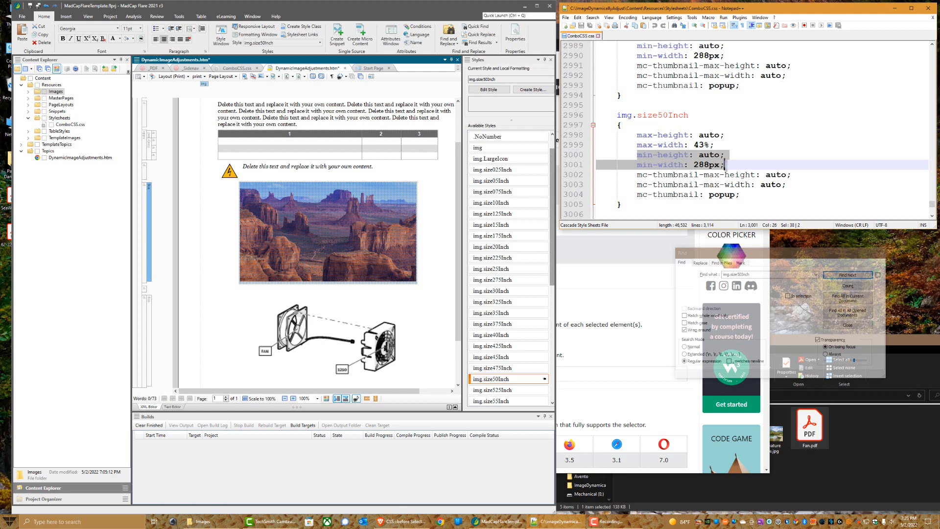
{"action": "left_click", "coordinate": [725, 164]}
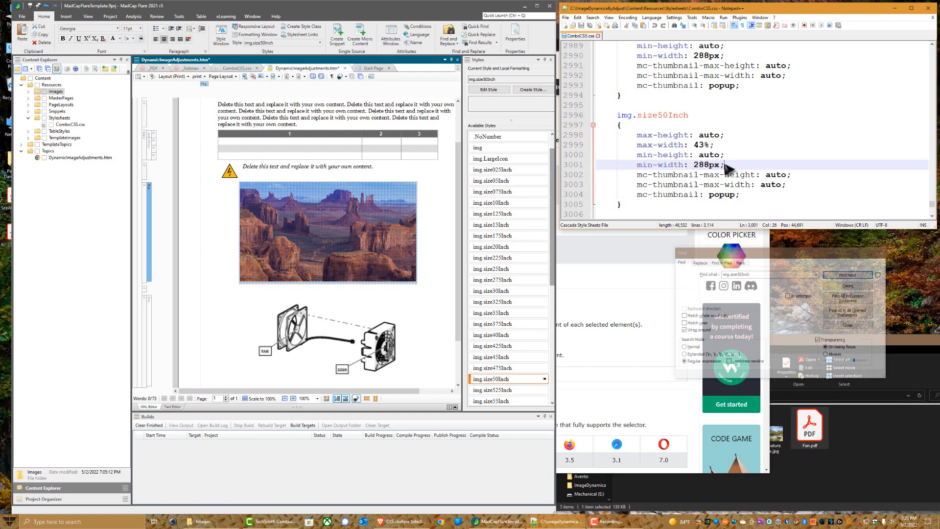
{"action": "left_click_drag", "start_coordinate": [725, 166], "coordinate": [600, 138]}
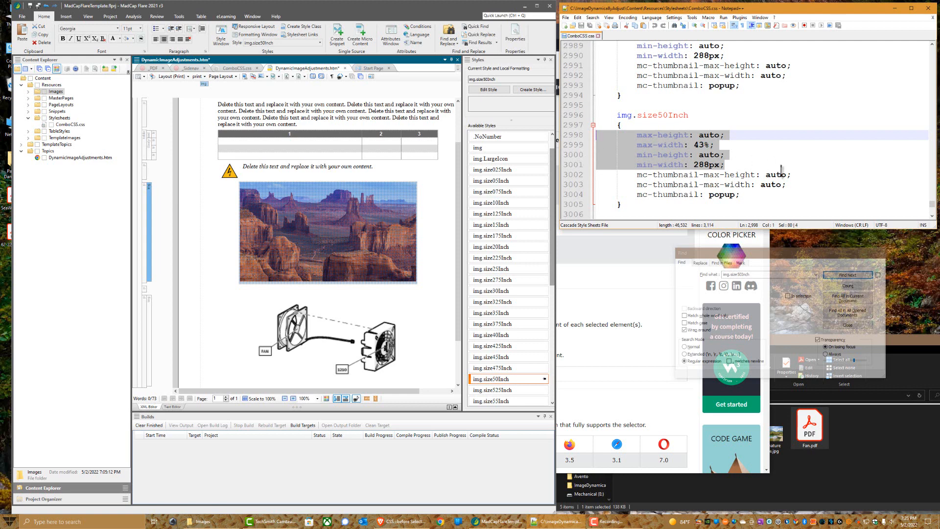
{"action": "left_click_drag", "start_coordinate": [748, 196], "coordinate": [637, 195]}
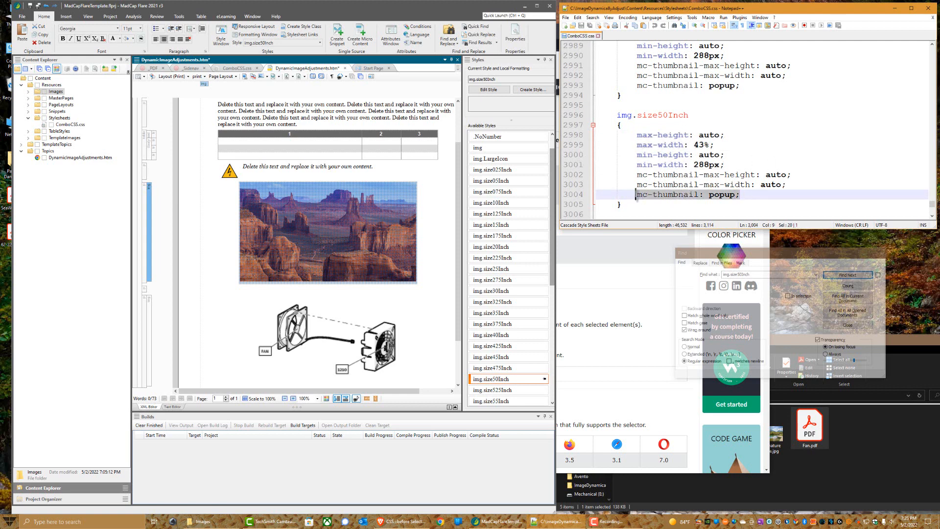
{"action": "left_click_drag", "start_coordinate": [793, 189], "coordinate": [597, 175]}
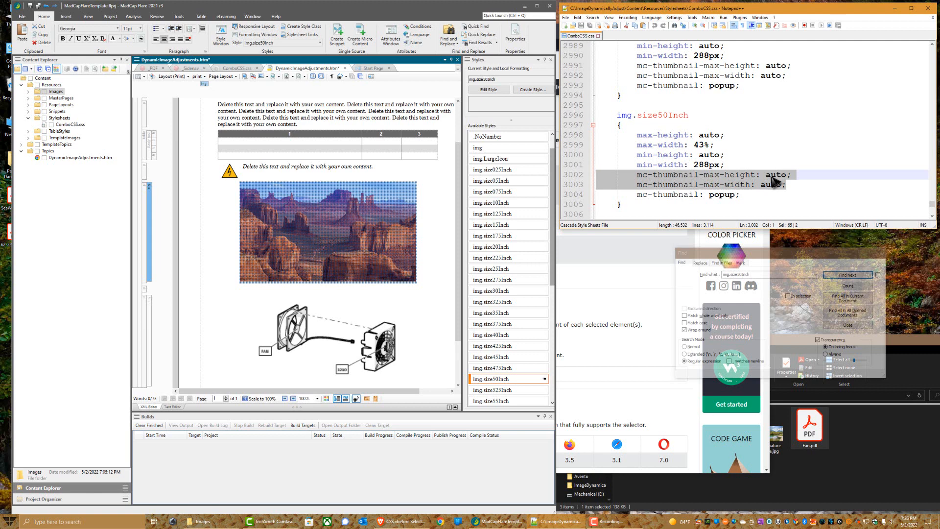
Save the topic in MadCap Flare, build the _PDF target and open the generated PDF.
{"action": "left_click", "coordinate": [38, 6]}
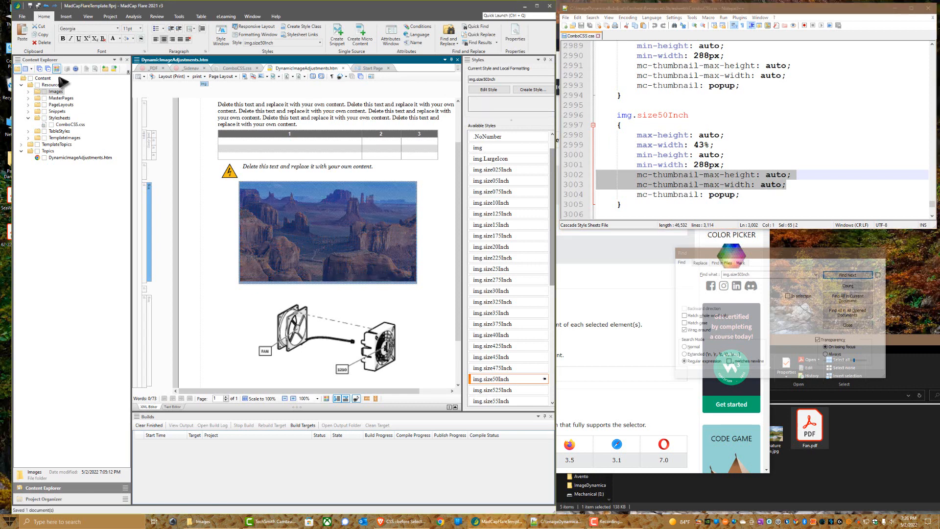
{"action": "left_click", "coordinate": [151, 68]}
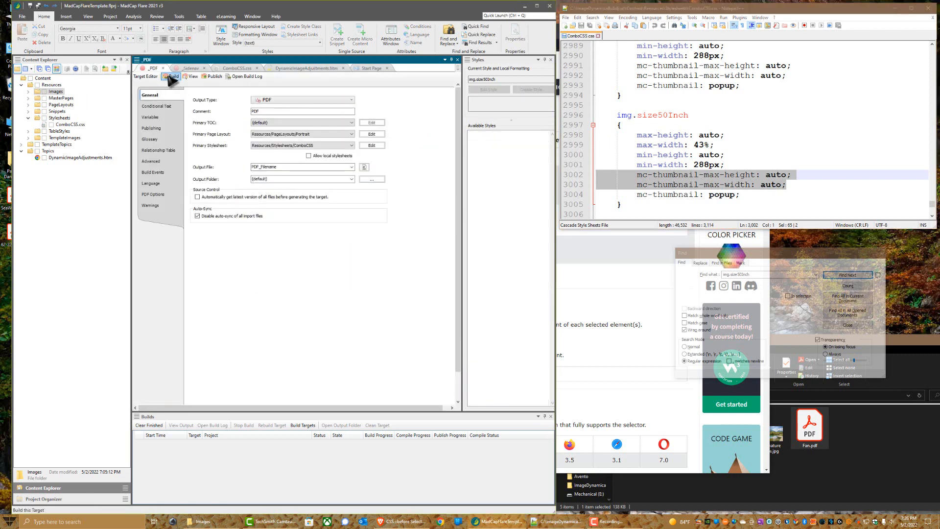
{"action": "left_click", "coordinate": [171, 77]}
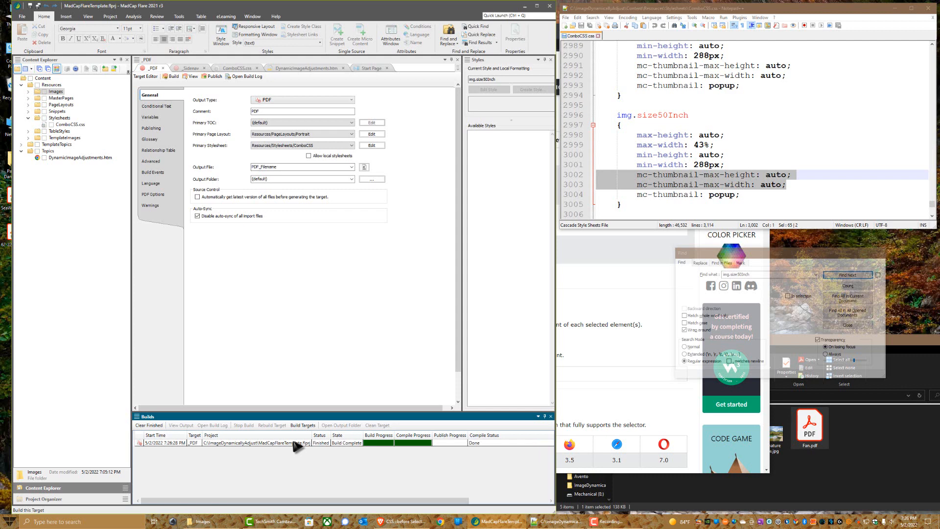
{"action": "double_click", "coordinate": [297, 443]}
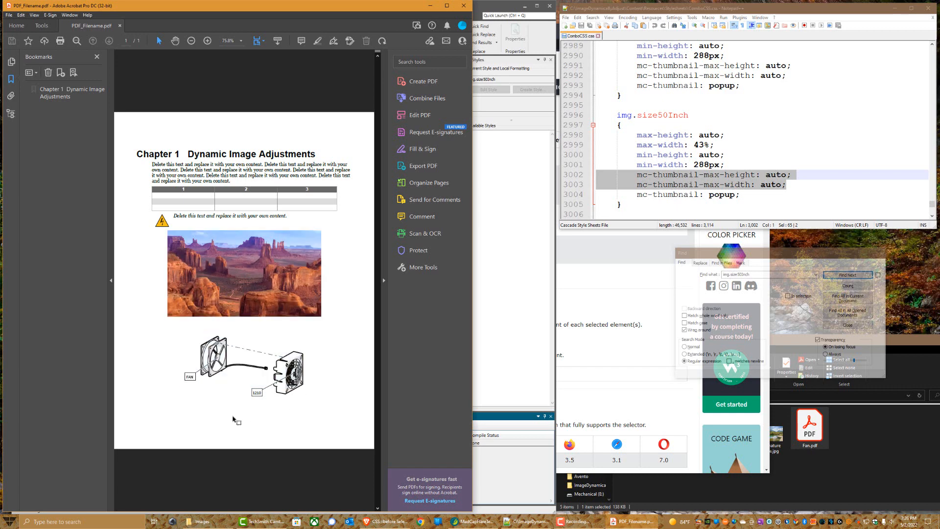
Examine the desert photo, fan drawing and callout in the generated PDF at up to 1200% zoom, and close the PDF.
{"action": "scroll", "coordinate": [269, 344], "scroll_direction": "up", "scroll_amount": 3}
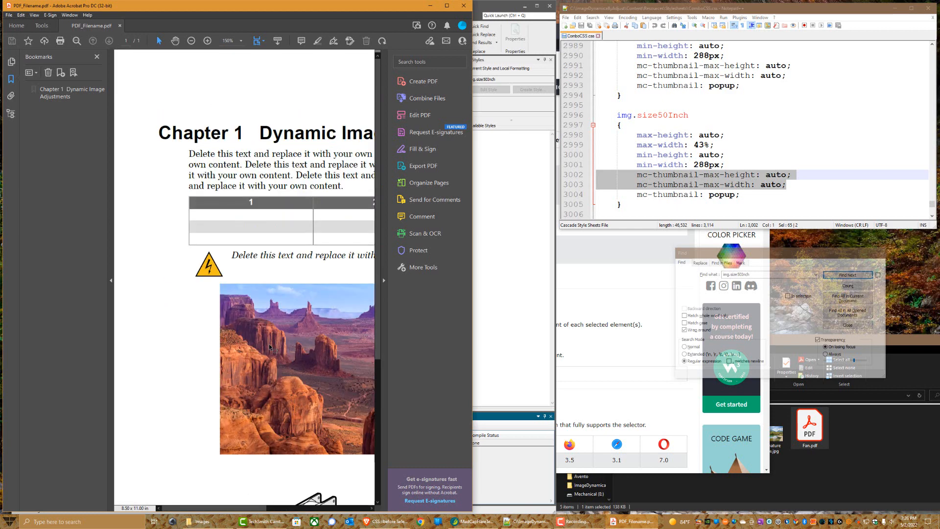
{"action": "scroll", "coordinate": [269, 344], "scroll_direction": "down", "scroll_amount": 5}
{"action": "scroll", "coordinate": [317, 351], "scroll_direction": "up", "scroll_amount": 2}
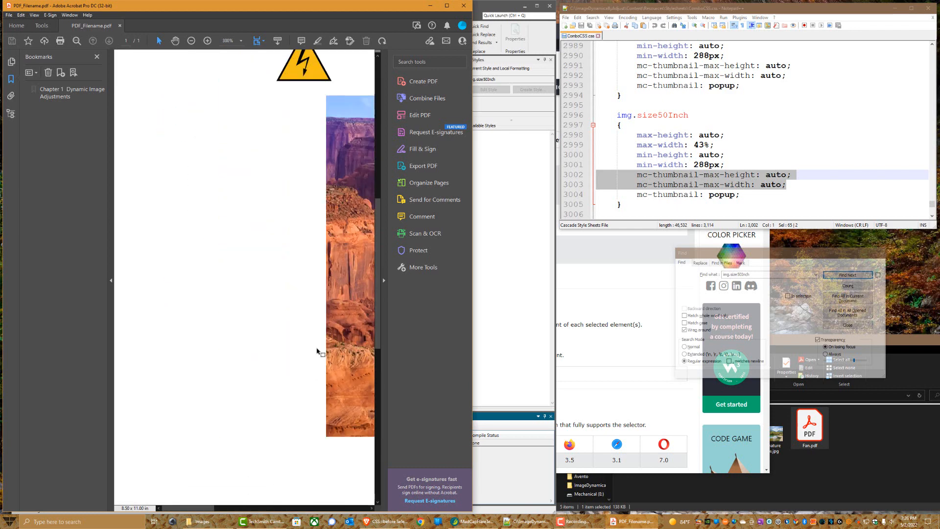
{"action": "scroll", "coordinate": [317, 350], "scroll_direction": "up", "scroll_amount": 1}
{"action": "scroll", "coordinate": [301, 296], "scroll_direction": "down", "scroll_amount": 5}
{"action": "left_click_drag", "start_coordinate": [199, 509], "coordinate": [288, 510]}
{"action": "scroll", "coordinate": [138, 408], "scroll_direction": "down", "scroll_amount": 5}
{"action": "scroll", "coordinate": [175, 410], "scroll_direction": "up", "scroll_amount": 1}
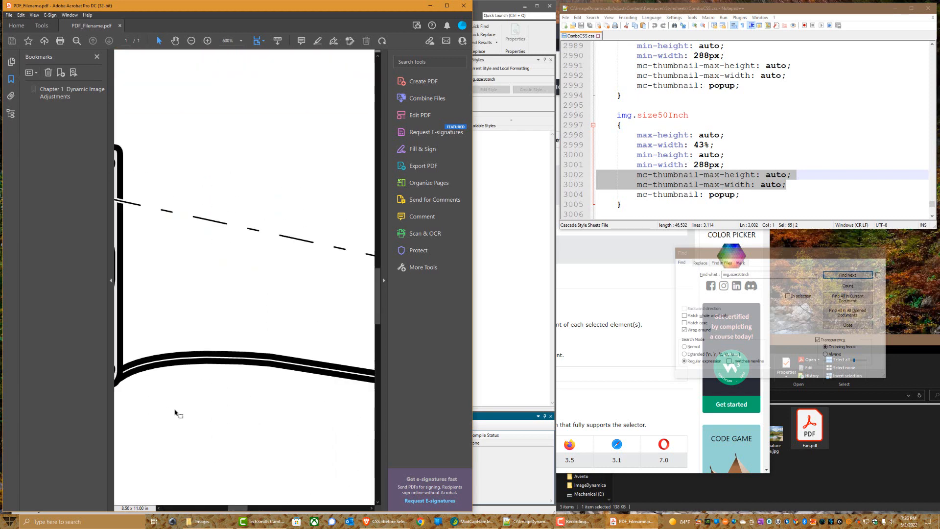
{"action": "scroll", "coordinate": [176, 414], "scroll_direction": "up", "scroll_amount": 1}
{"action": "scroll", "coordinate": [222, 405], "scroll_direction": "up", "scroll_amount": 1}
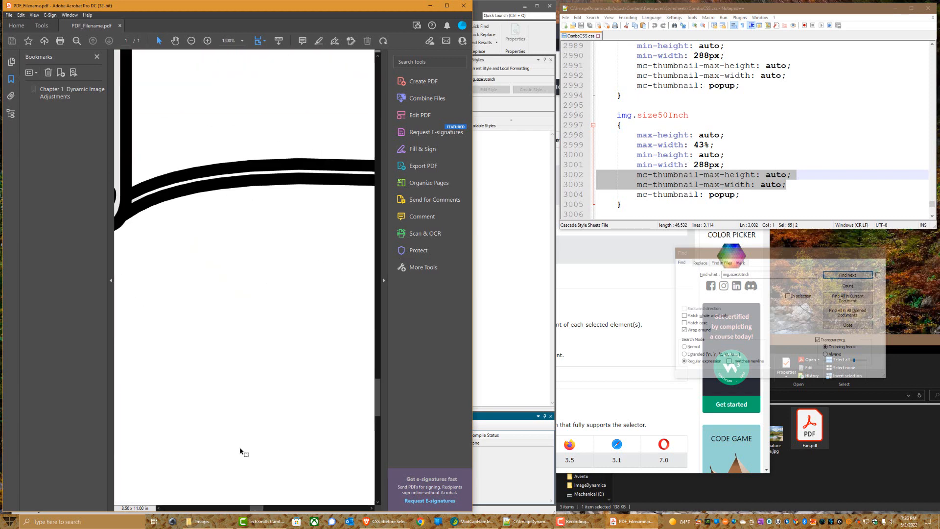
{"action": "mouse_move", "coordinate": [257, 508]}
{"action": "left_mouse_down"}
{"action": "mouse_move", "coordinate": [313, 509]}
{"action": "mouse_move", "coordinate": [261, 507]}
{"action": "mouse_move", "coordinate": [272, 507]}
{"action": "left_mouse_up"}
{"action": "scroll", "coordinate": [245, 433], "scroll_direction": "down", "scroll_amount": 5}
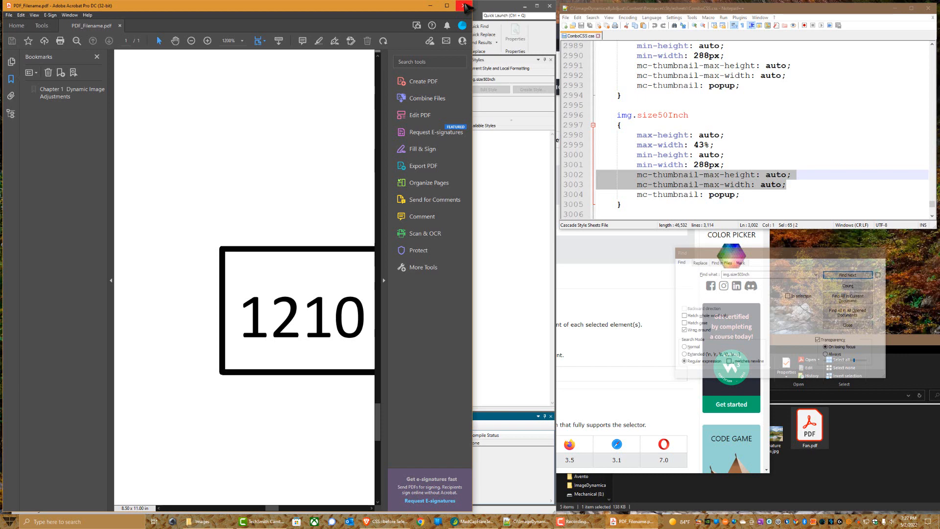
{"action": "left_click", "coordinate": [465, 6]}
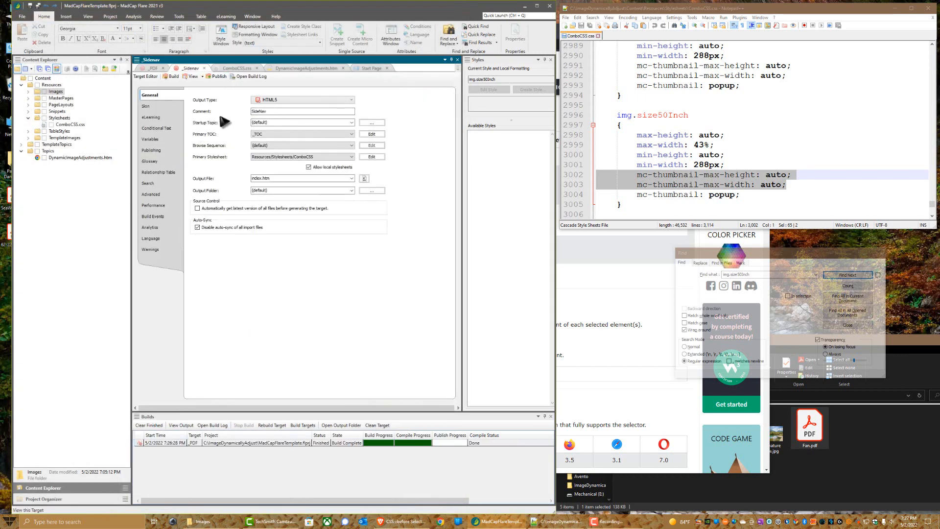
Build the _Sidenav HTML5 target and open index.htm from its output folder in the web browser.
{"action": "left_click", "coordinate": [171, 76]}
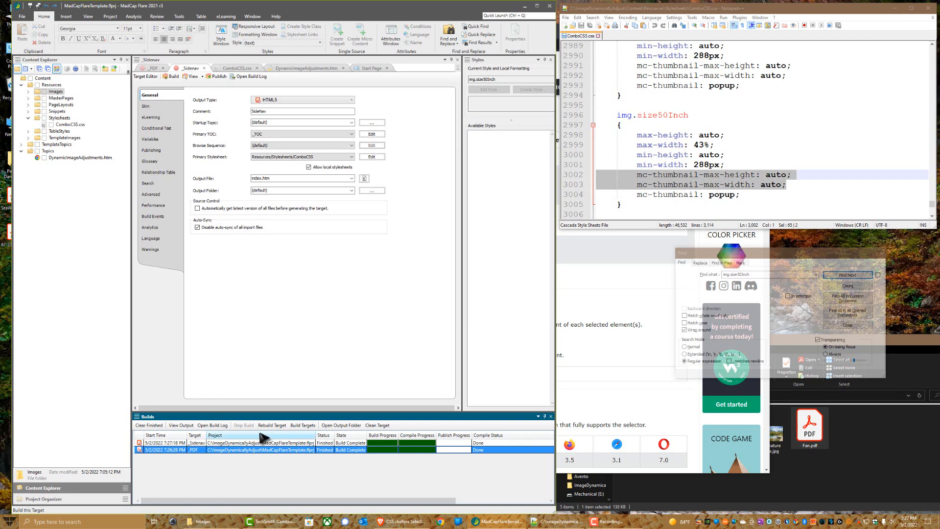
{"action": "left_click", "coordinate": [331, 442]}
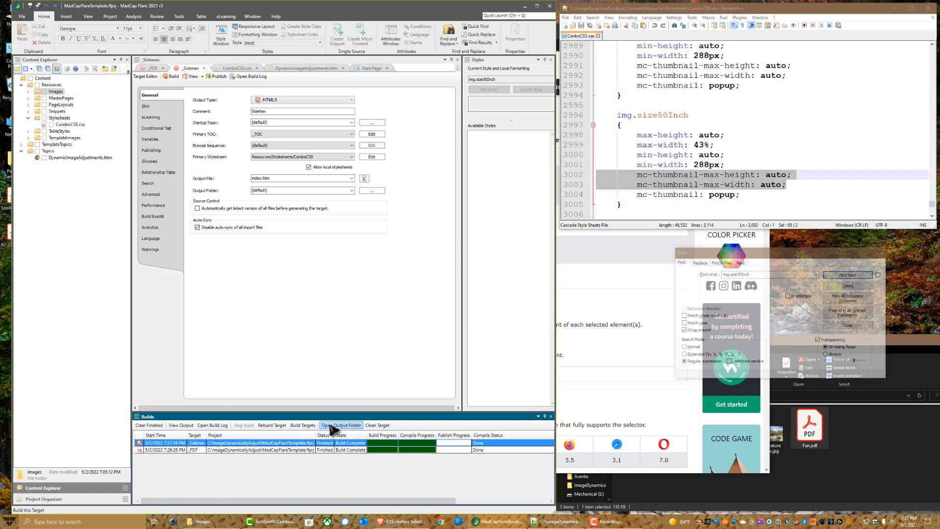
{"action": "left_click", "coordinate": [338, 425]}
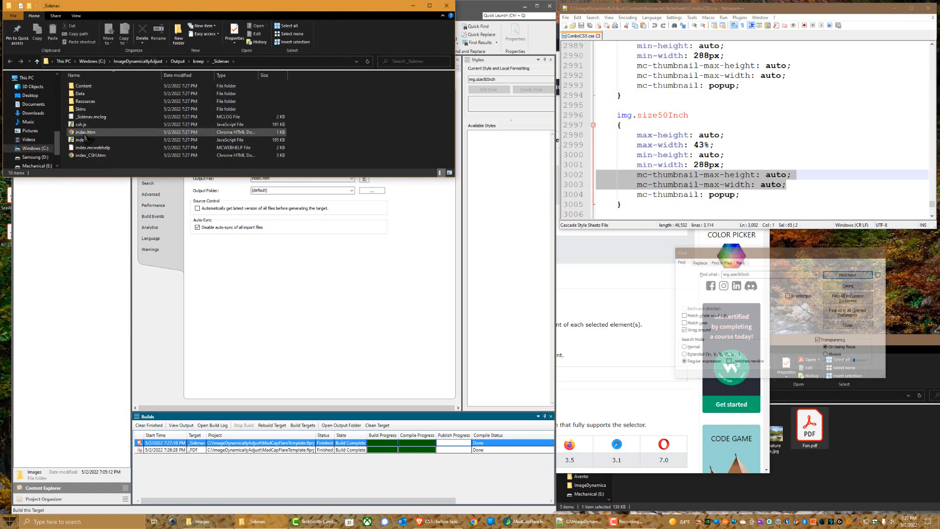
{"action": "right_click", "coordinate": [86, 135]}
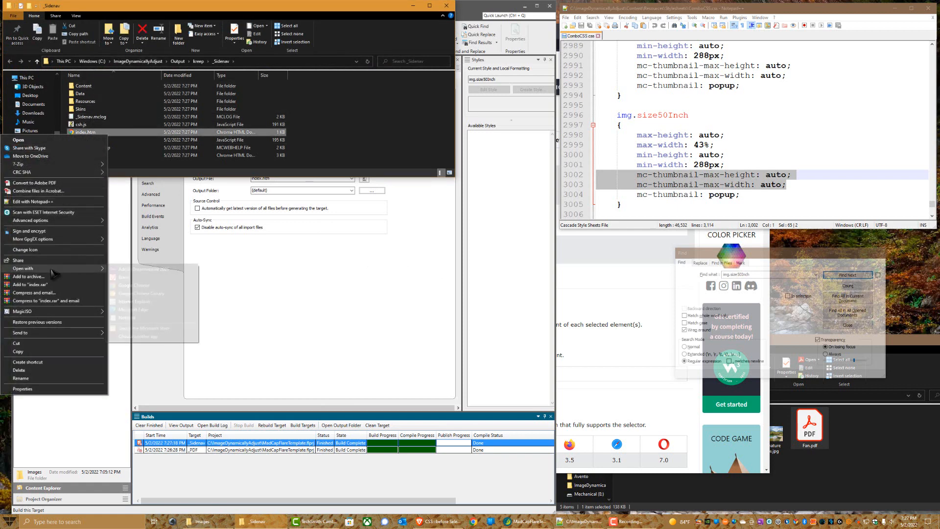
{"action": "mouse_move", "coordinate": [54, 269]}
{"action": "left_click", "coordinate": [122, 283]}
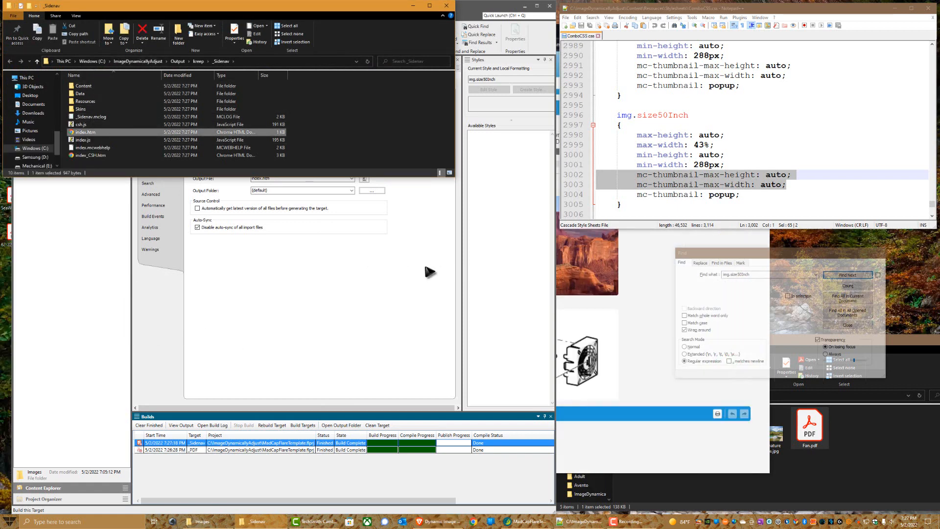
Maximize the browser window, and open and close the enlarged popup of the desert photo.
{"action": "left_click_drag", "start_coordinate": [567, 39], "coordinate": [404, 43]}
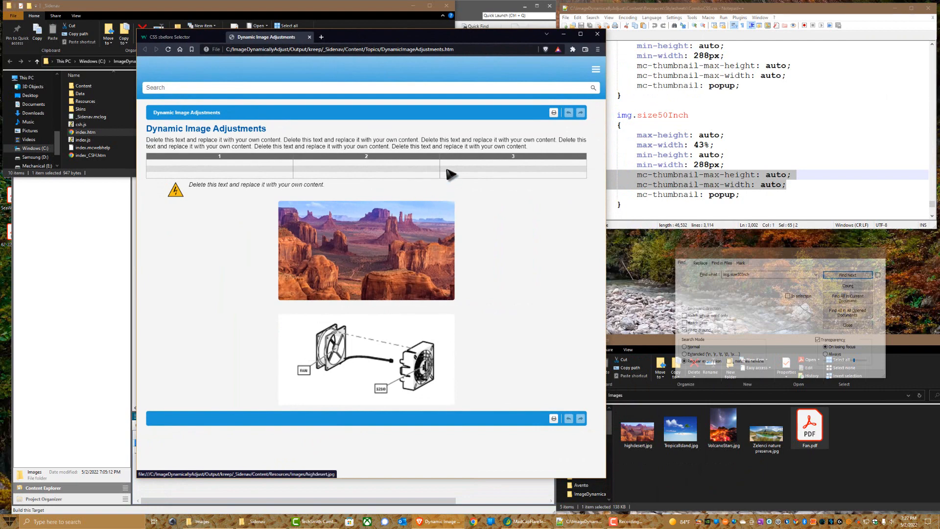
{"action": "left_click", "coordinate": [580, 34]}
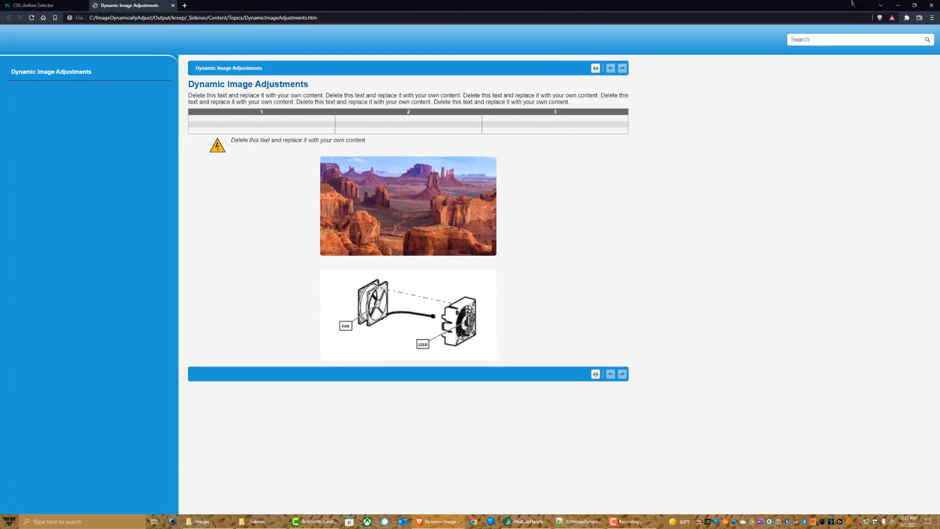
{"action": "left_click", "coordinate": [413, 195]}
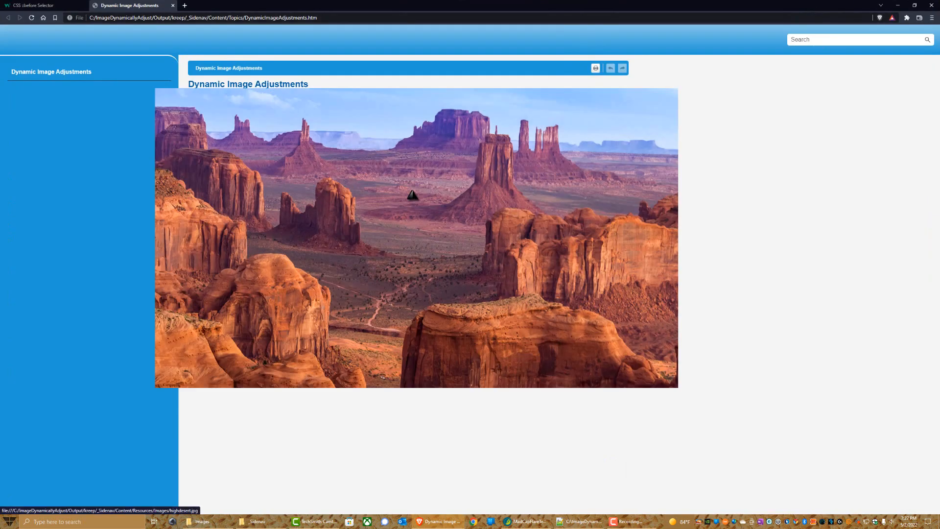
{"action": "left_click", "coordinate": [413, 197]}
{"action": "left_click", "coordinate": [413, 197]}
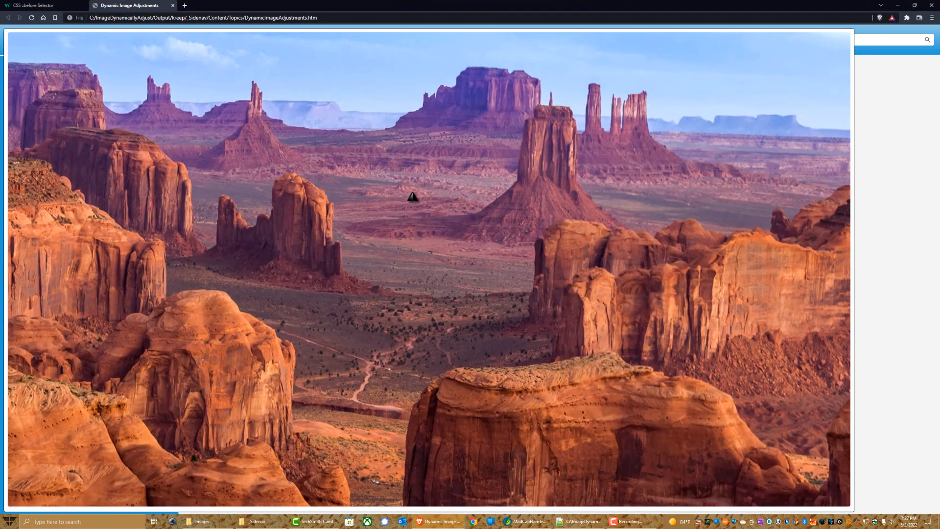
{"action": "left_click", "coordinate": [413, 196]}
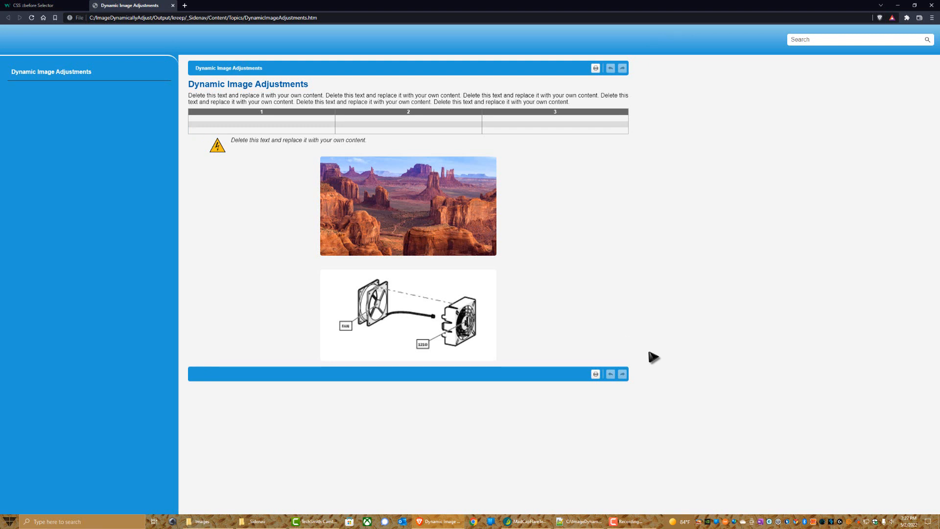
Restore the browser window to a smaller size, narrow it to phone width and widen it again to check how the images rescale.
{"action": "left_click_drag", "start_coordinate": [190, 84], "coordinate": [269, 101]}
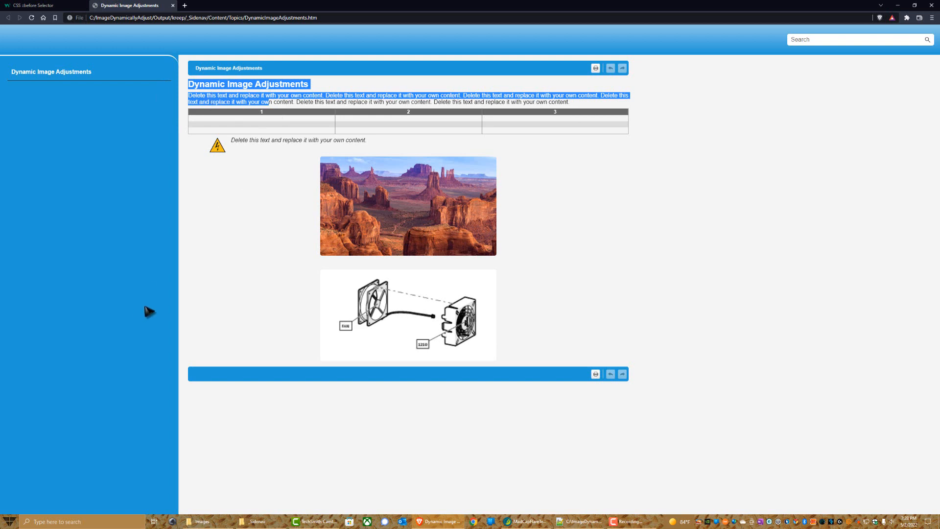
{"action": "double_click", "coordinate": [748, 4]}
{"action": "left_click_drag", "start_coordinate": [744, 9], "coordinate": [548, 35]}
{"action": "left_click_drag", "start_coordinate": [741, 145], "coordinate": [422, 202]}
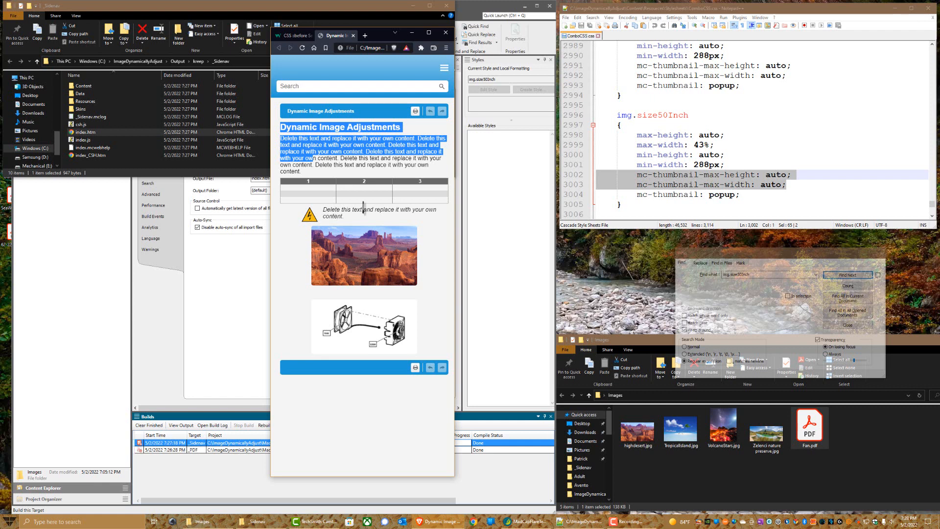
{"action": "left_click_drag", "start_coordinate": [454, 210], "coordinate": [636, 211]}
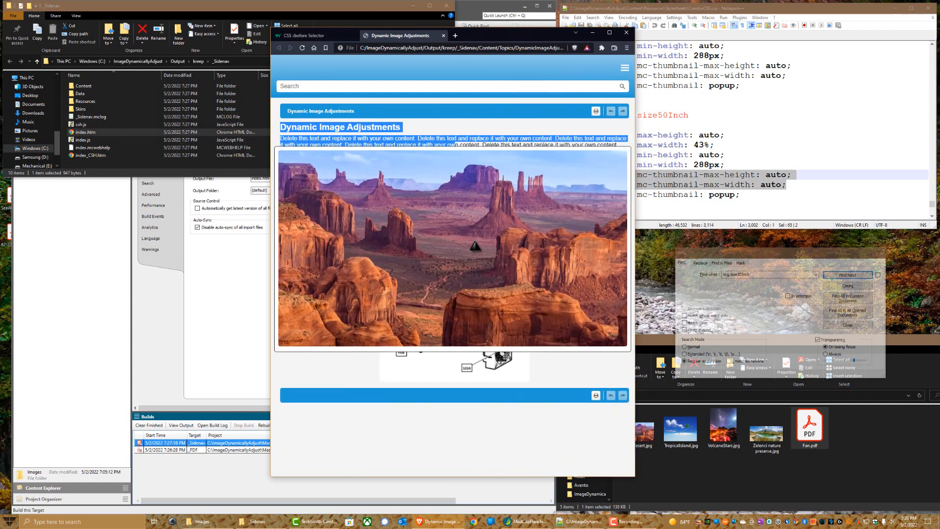
Compare the desert photo's enlarged popup at different browser window widths by widening the window and reopening the popup.
{"action": "left_click", "coordinate": [475, 242]}
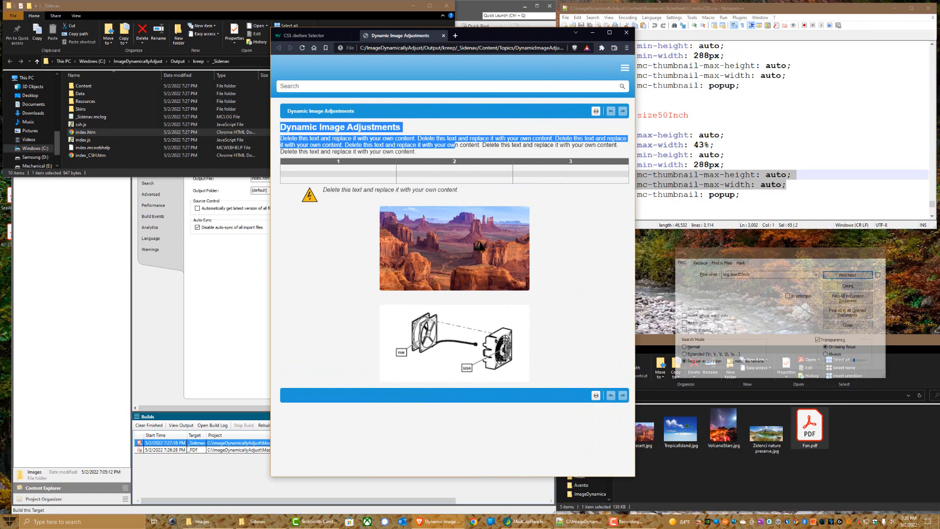
{"action": "left_click_drag", "start_coordinate": [630, 231], "coordinate": [899, 226]}
{"action": "left_click", "coordinate": [627, 278]}
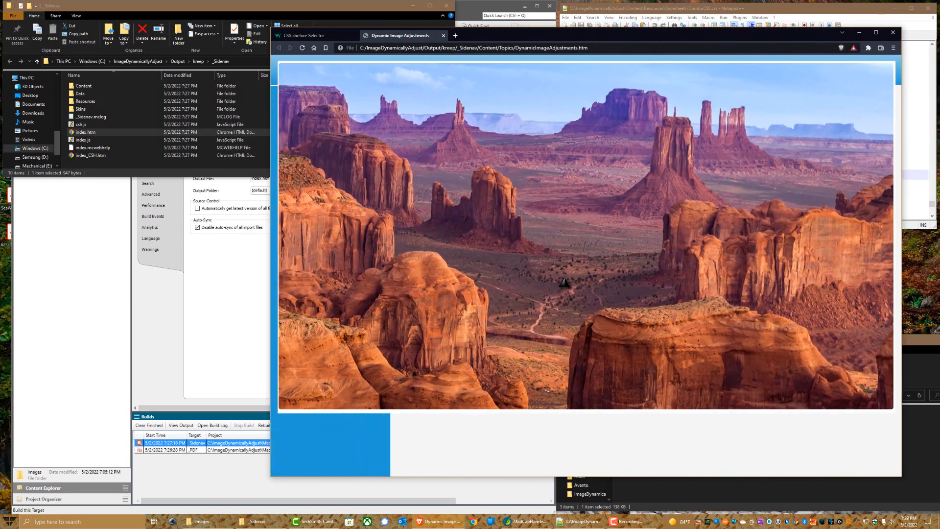
{"action": "left_click", "coordinate": [587, 271]}
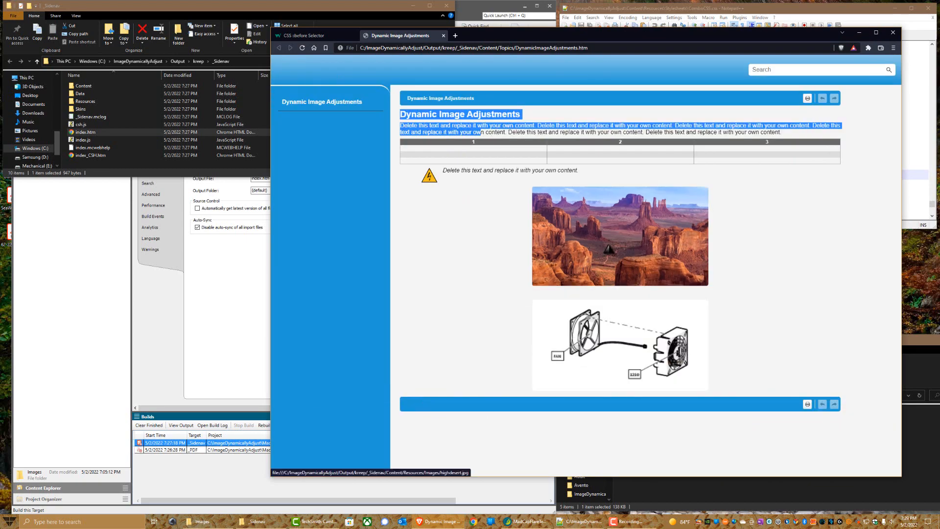
{"action": "left_click", "coordinate": [609, 249]}
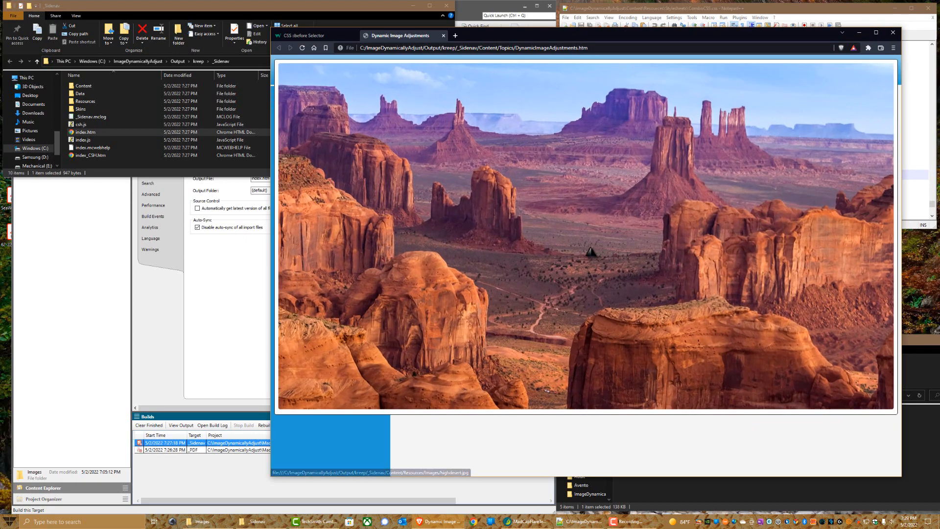
Inspect the context options of the enlarged desert photo and its thumbnail, and close the browser after narrowing its window again.
{"action": "right_click", "coordinate": [589, 248]}
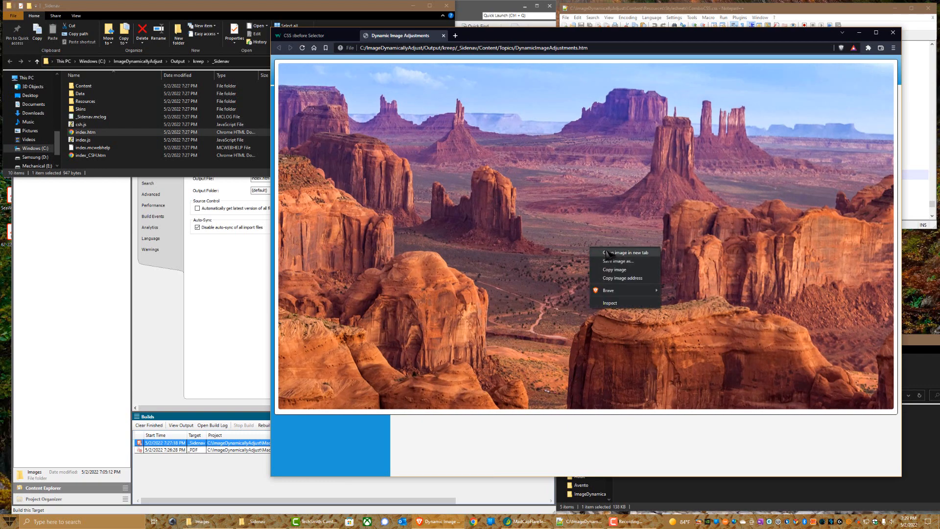
{"action": "left_click", "coordinate": [793, 180]}
{"action": "left_click", "coordinate": [794, 180]}
{"action": "right_click", "coordinate": [607, 230]}
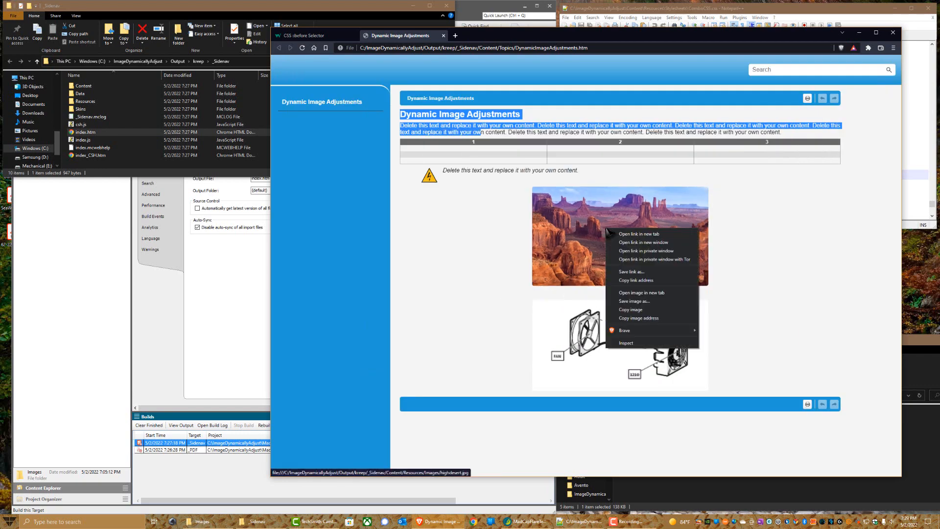
{"action": "left_click", "coordinate": [490, 298]}
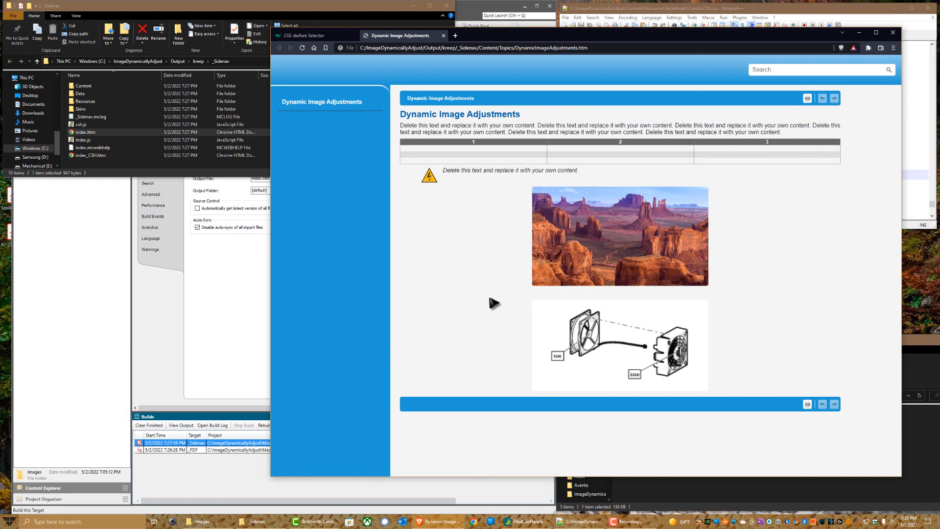
{"action": "left_click_drag", "start_coordinate": [902, 202], "coordinate": [673, 230]}
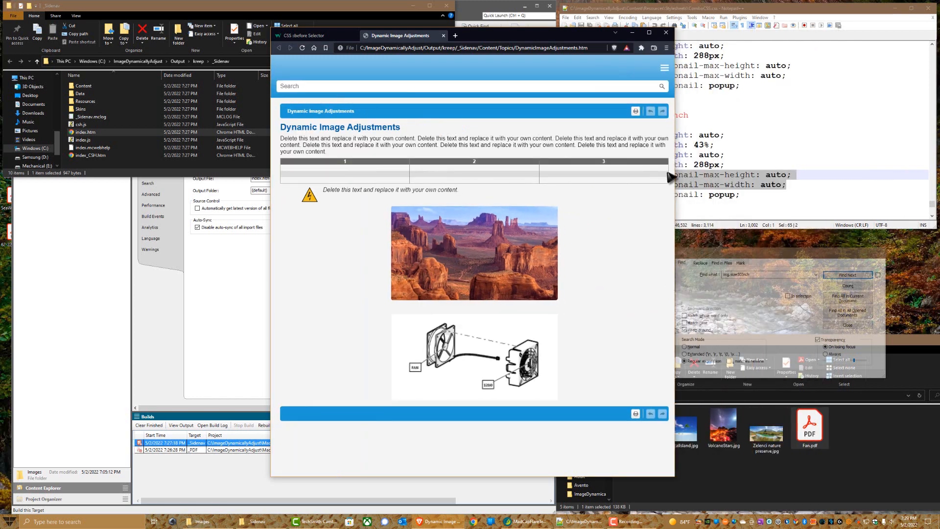
{"action": "left_click", "coordinate": [667, 33]}
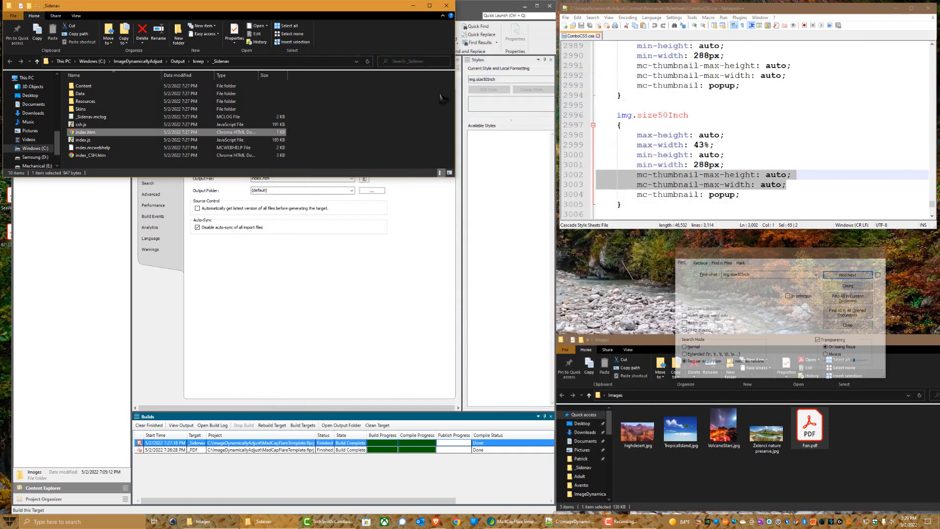
Switch to MadCap Flare, open the Dynamic.flmsp master page from the MasterPages folder and widen the Flare window.
{"action": "left_click", "coordinate": [63, 271]}
{"action": "left_click", "coordinate": [28, 98]}
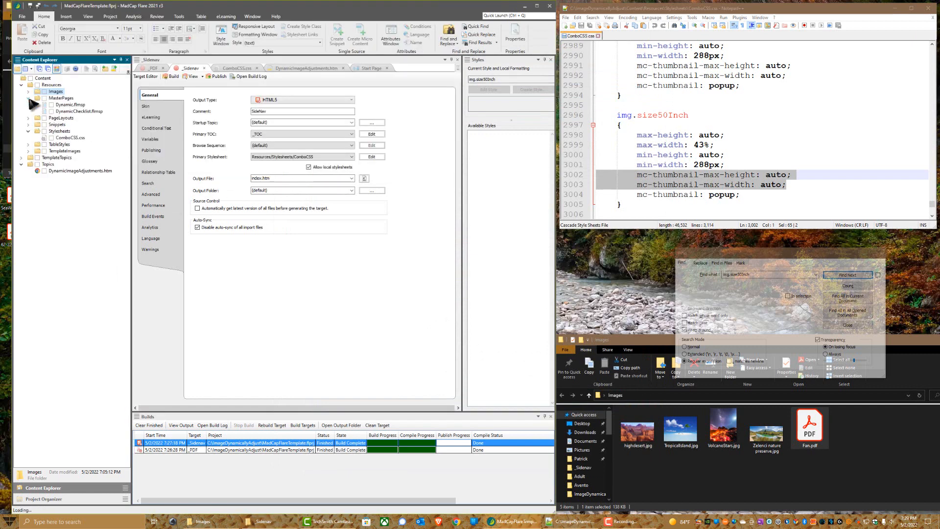
{"action": "double_click", "coordinate": [59, 105]}
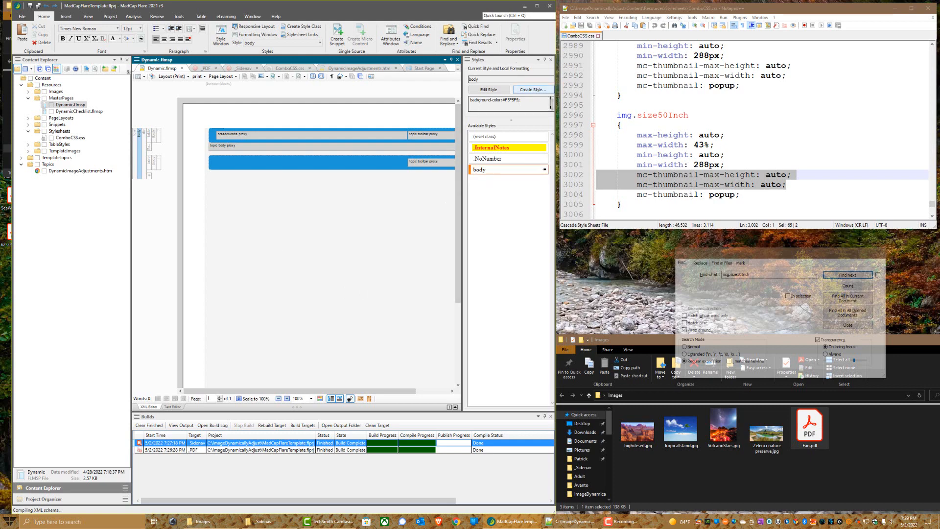
{"action": "left_click_drag", "start_coordinate": [556, 116], "coordinate": [637, 113]}
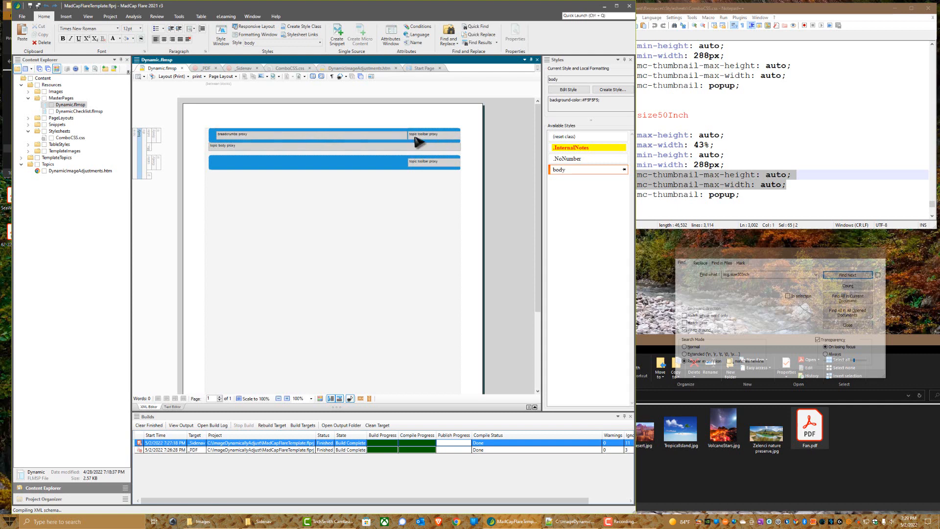
Select the div.content block enclosing the breadcrumbs, toolbar and body proxies and show the master page's source code.
{"action": "left_click", "coordinate": [218, 135]}
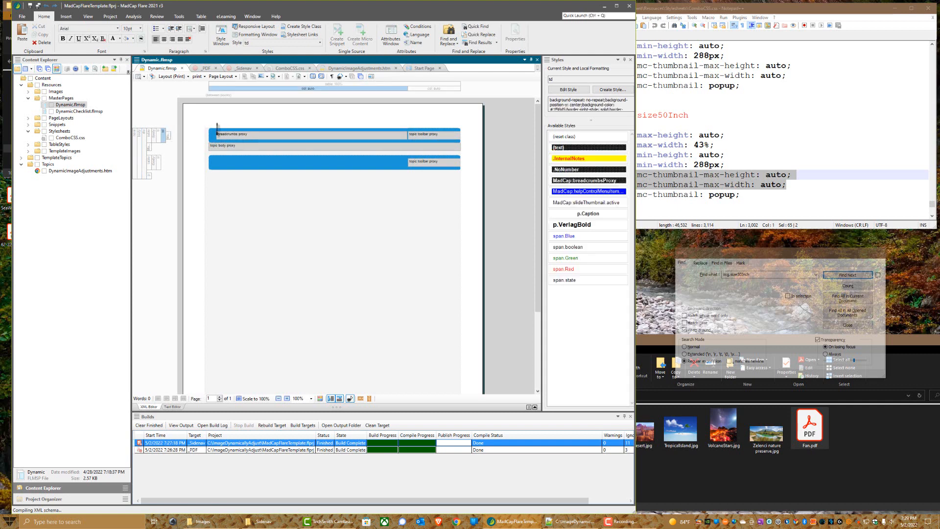
{"action": "left_click", "coordinate": [253, 149]}
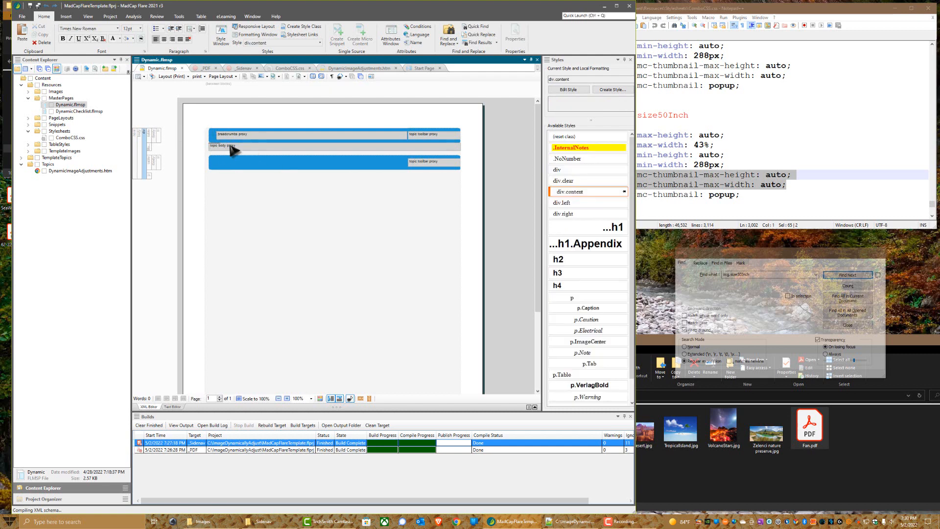
{"action": "left_click", "coordinate": [144, 148]}
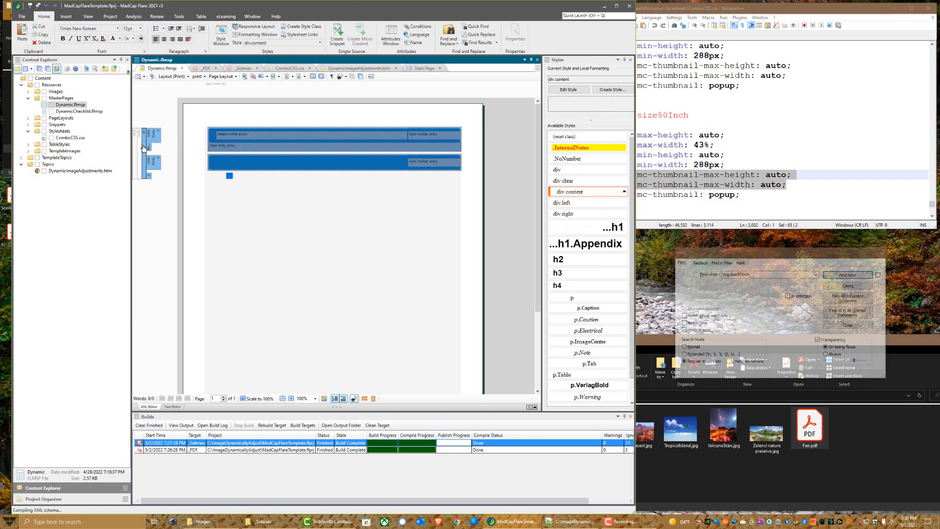
{"action": "left_click", "coordinate": [172, 406]}
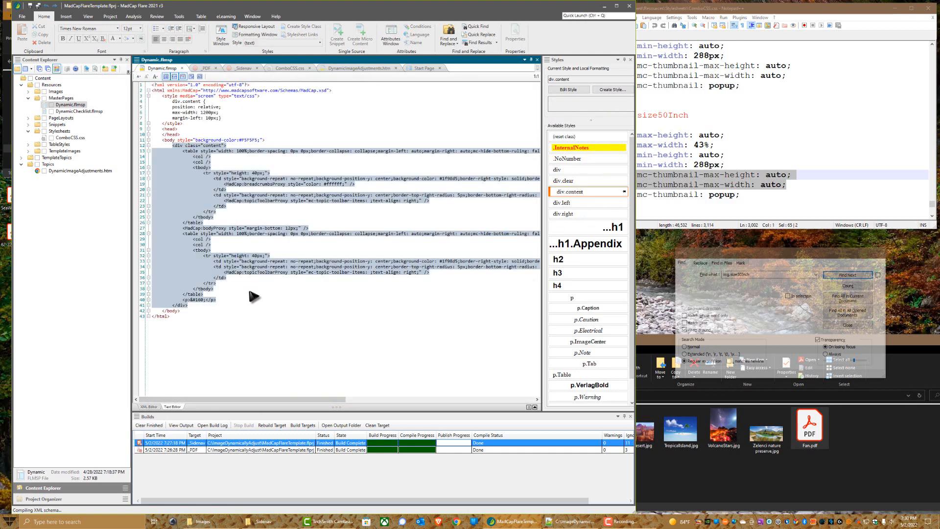
Highlight the div.content style rule and the first table's inline style in the master page code to examine them.
{"action": "left_click", "coordinate": [253, 296]}
{"action": "mouse_move", "coordinate": [231, 399]}
{"action": "left_mouse_down"}
{"action": "mouse_move", "coordinate": [269, 400]}
{"action": "mouse_move", "coordinate": [231, 400]}
{"action": "left_mouse_up"}
{"action": "left_click_drag", "start_coordinate": [222, 118], "coordinate": [158, 103]}
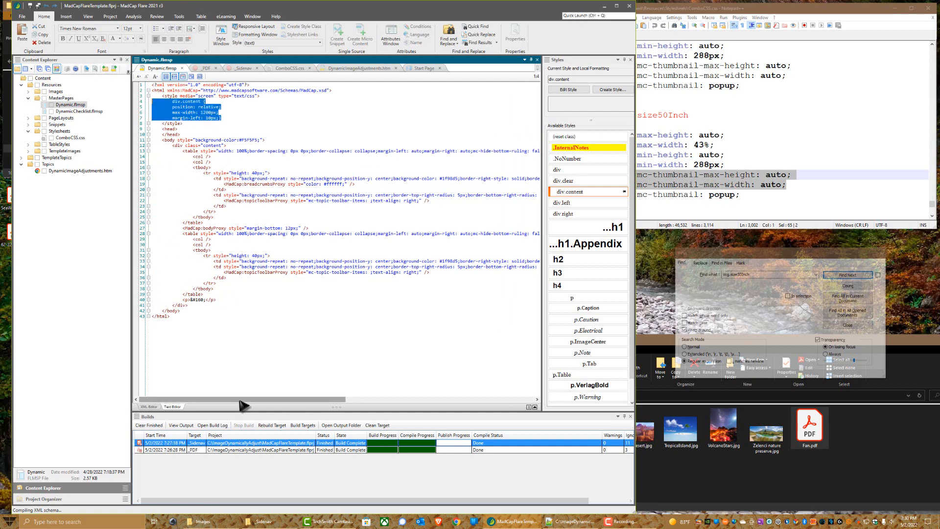
{"action": "mouse_move", "coordinate": [240, 401]}
{"action": "left_mouse_down"}
{"action": "mouse_move", "coordinate": [454, 401]}
{"action": "mouse_move", "coordinate": [225, 401]}
{"action": "left_mouse_up"}
{"action": "left_click_drag", "start_coordinate": [219, 151], "coordinate": [374, 151]}
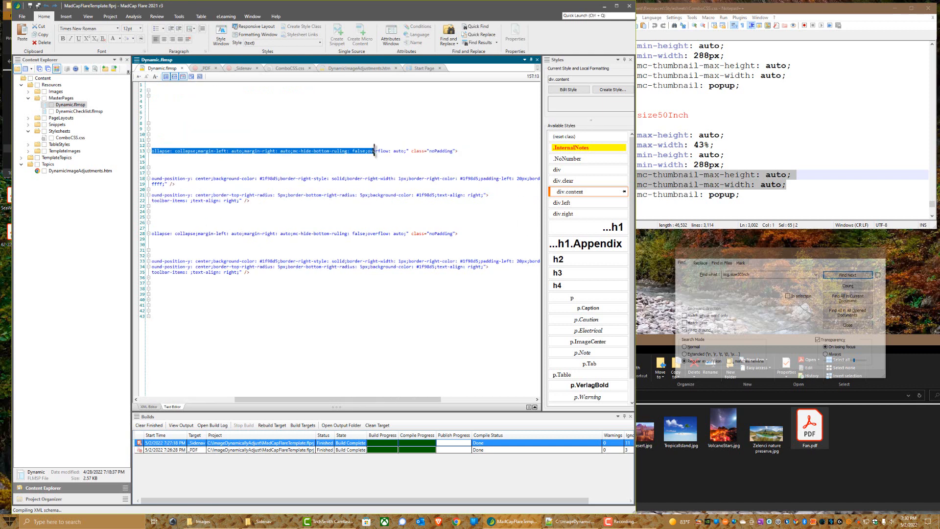
Search the master page code for 1200 and return to the visual editing view.
{"action": "left_click", "coordinate": [301, 188]}
{"action": "key", "text": "ctrl+f"}
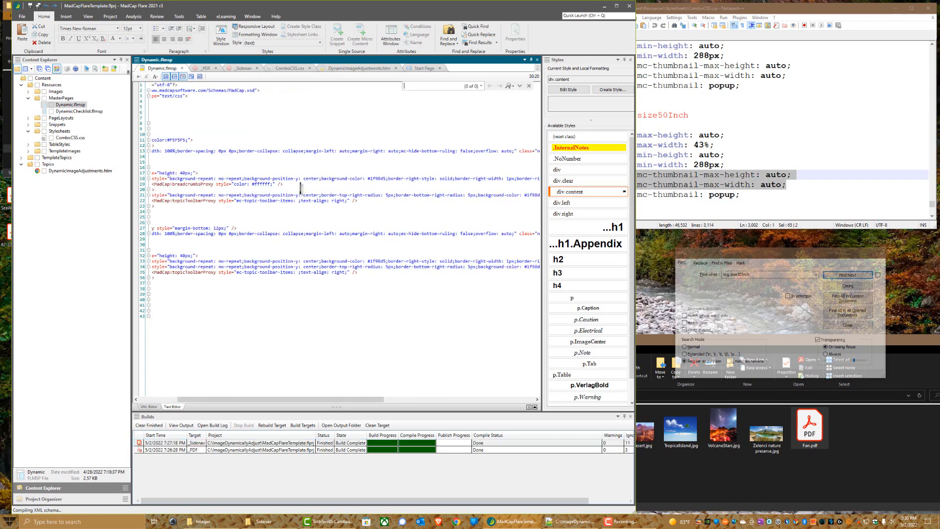
{"action": "type", "text": "1200"}
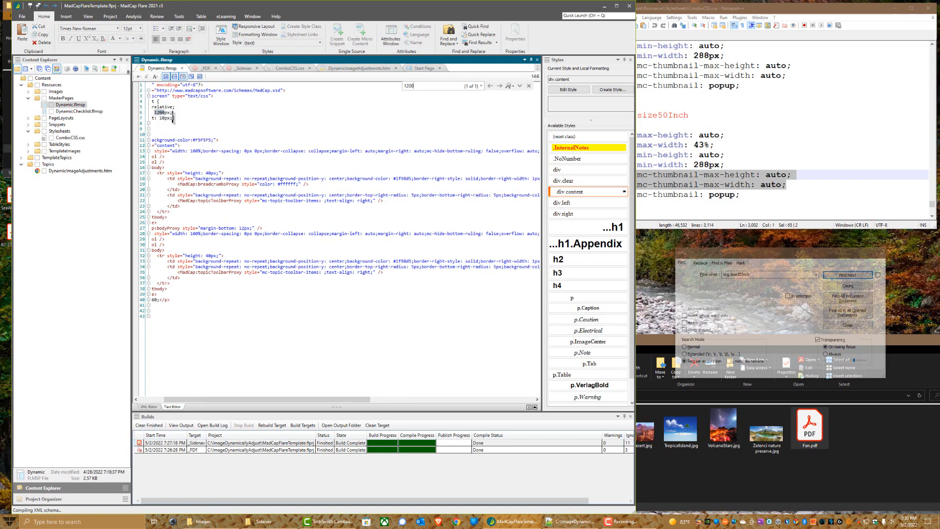
{"action": "left_click", "coordinate": [208, 311]}
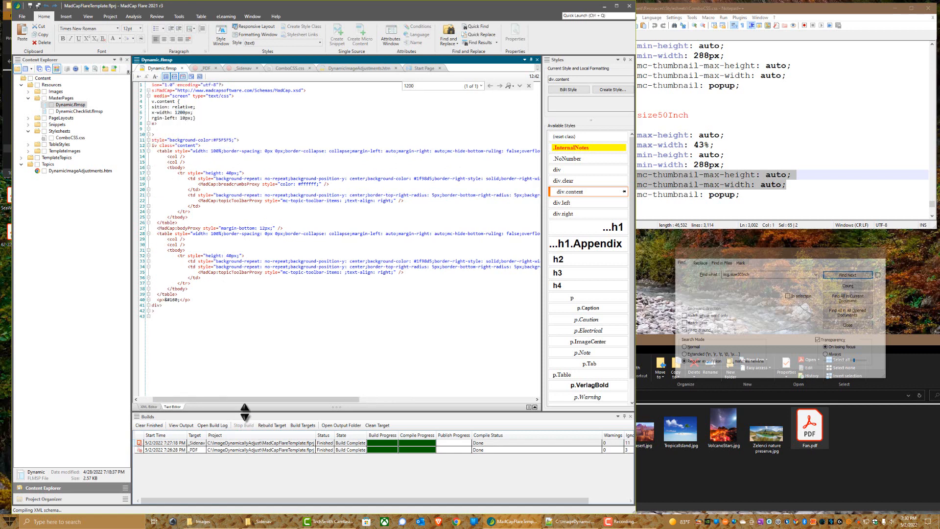
{"action": "left_click_drag", "start_coordinate": [252, 405], "coordinate": [173, 373]}
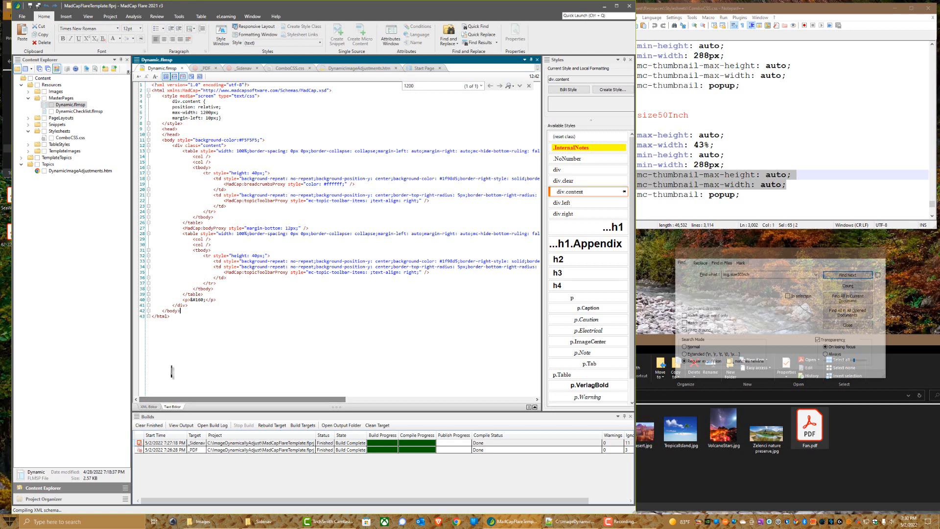
{"action": "left_click", "coordinate": [147, 406]}
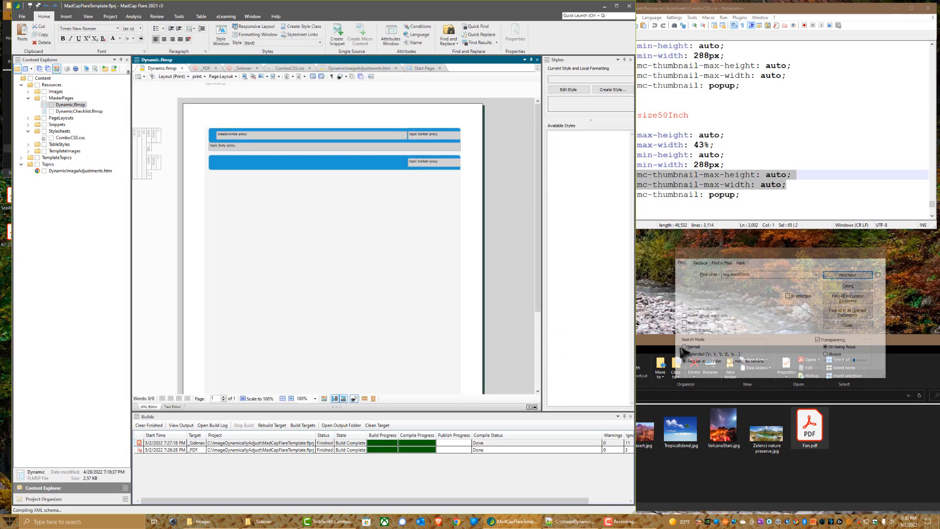
Switch to ComboCSS.css in Notepad++ and find the next occurrence of img.size50Inch.
{"action": "left_click", "coordinate": [797, 145]}
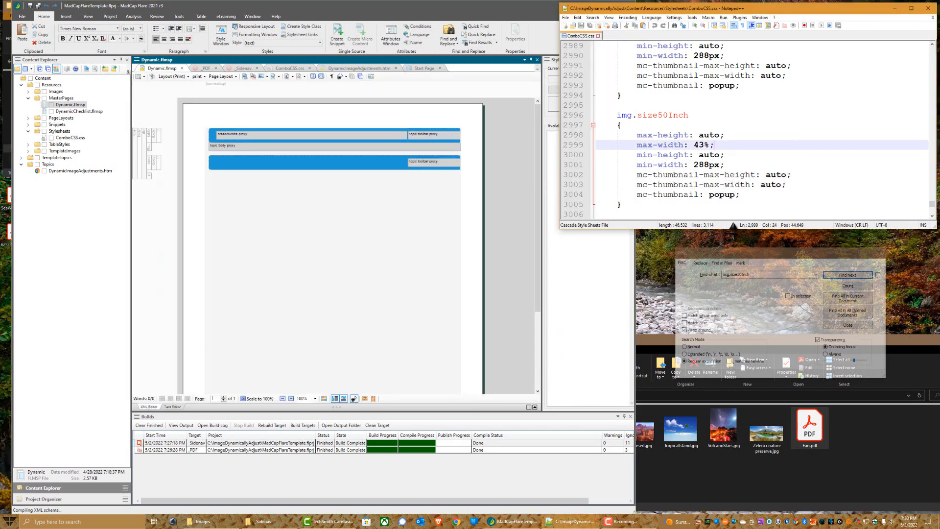
{"action": "left_click", "coordinate": [847, 275]}
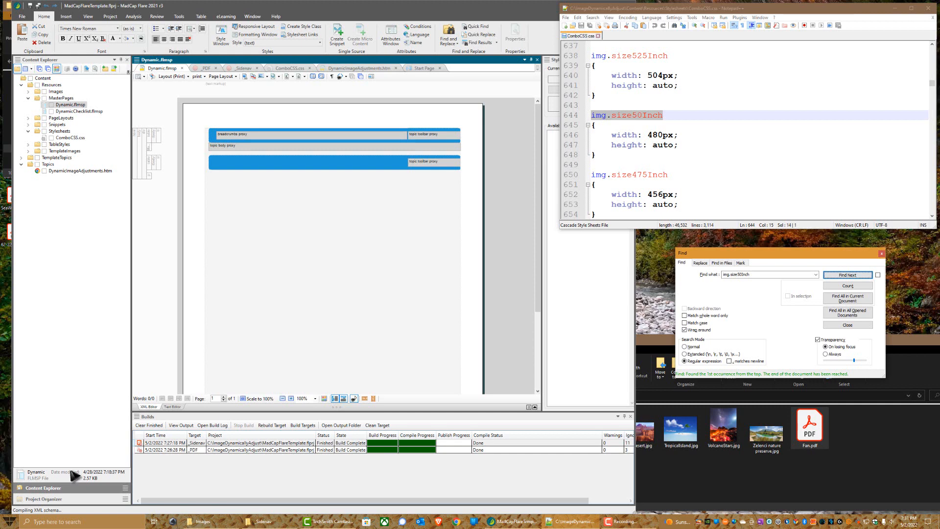
Look through the TOCs, Exports and Skins folders of the project in MadCap Flare's Project Organizer.
{"action": "left_click", "coordinate": [63, 499]}
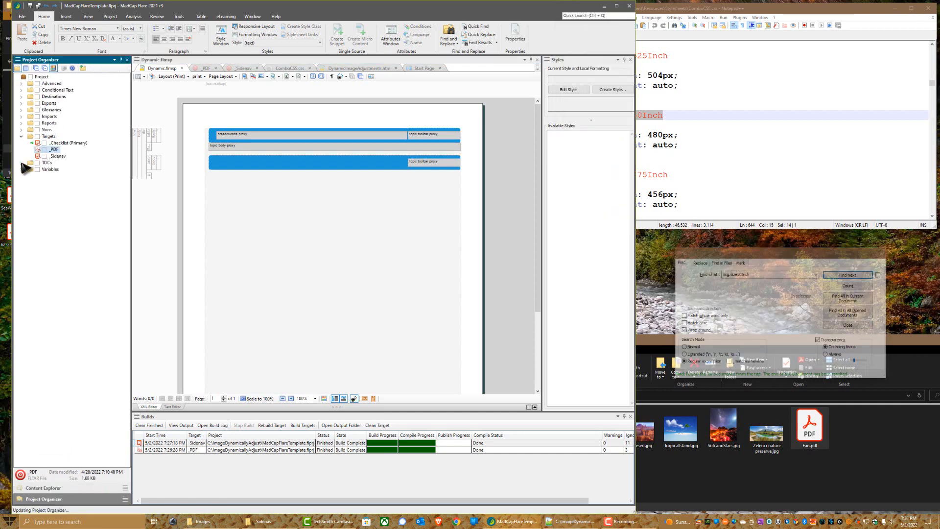
{"action": "left_click", "coordinate": [21, 163]}
{"action": "left_click", "coordinate": [21, 104]}
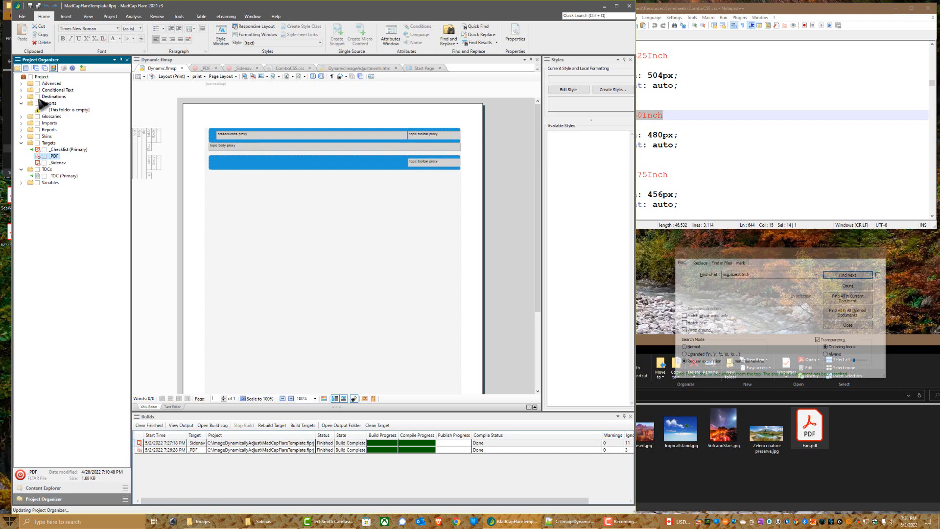
{"action": "left_click", "coordinate": [22, 136]}
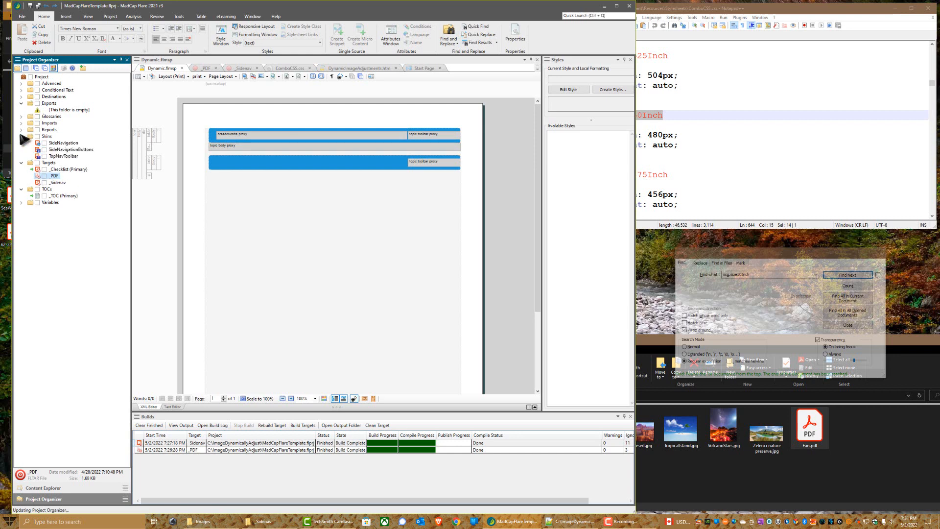
Open ComboCSS.css from the Stylesheets content folder in Notepad++.
{"action": "left_click", "coordinate": [64, 488]}
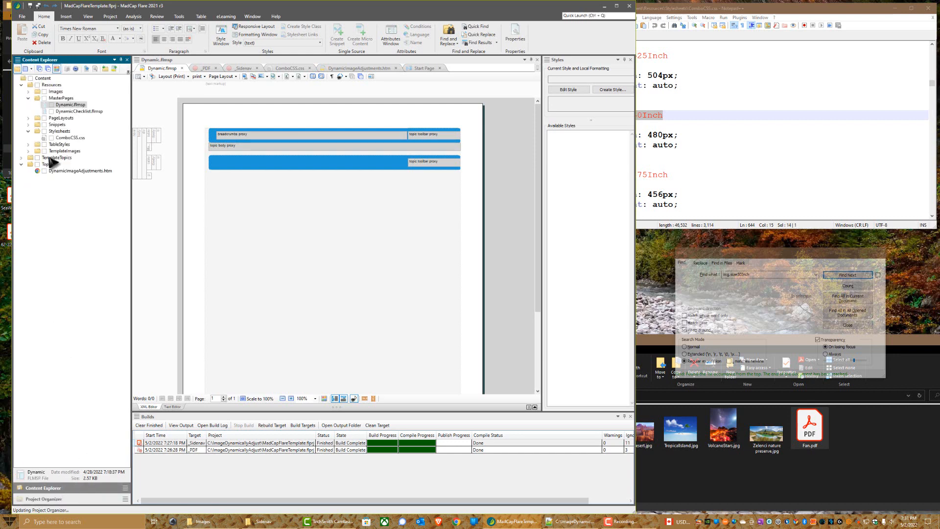
{"action": "right_click", "coordinate": [61, 140]}
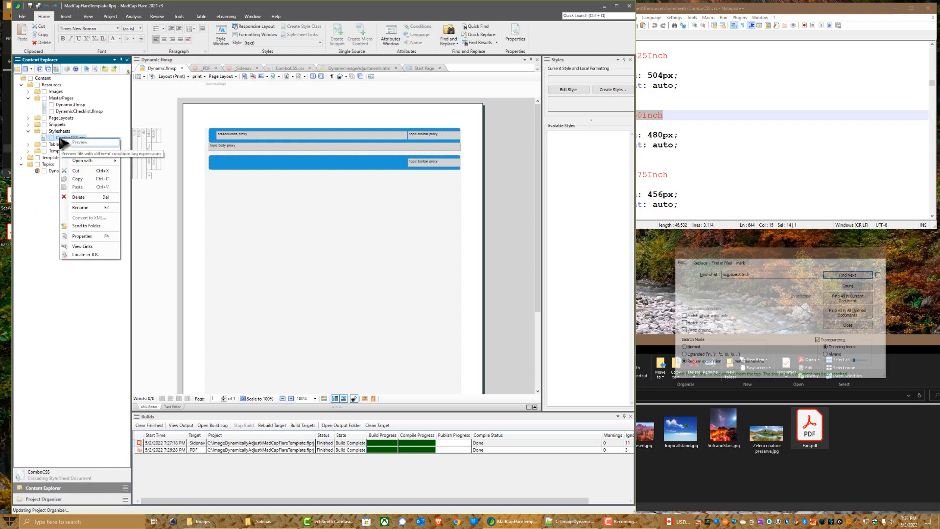
{"action": "mouse_move", "coordinate": [81, 164]}
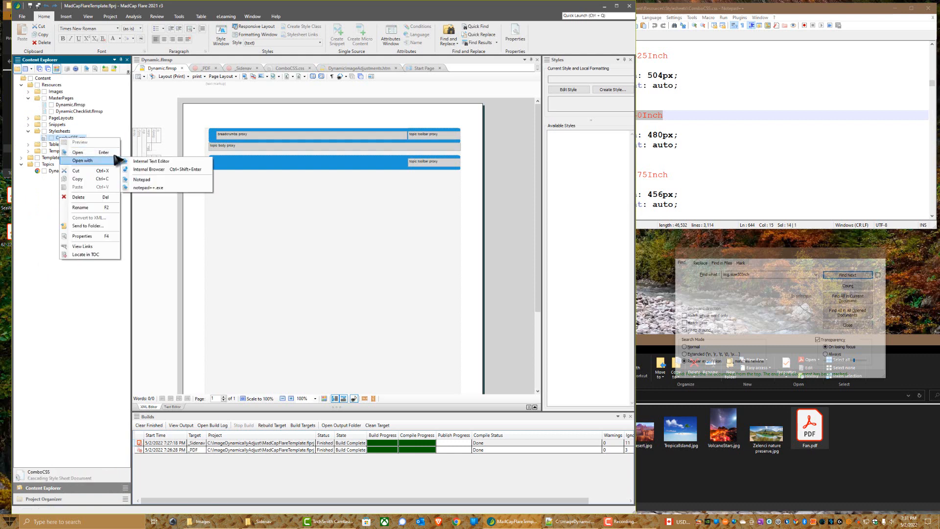
{"action": "left_click", "coordinate": [143, 188]}
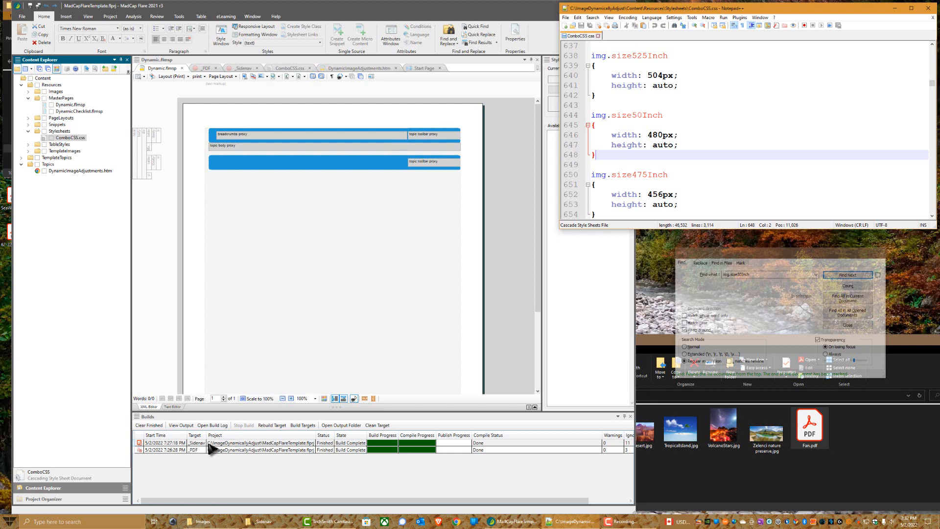
Bring up the _Sidenav output folder and list the programs available for opening index.htm.
{"action": "left_click", "coordinate": [326, 426]}
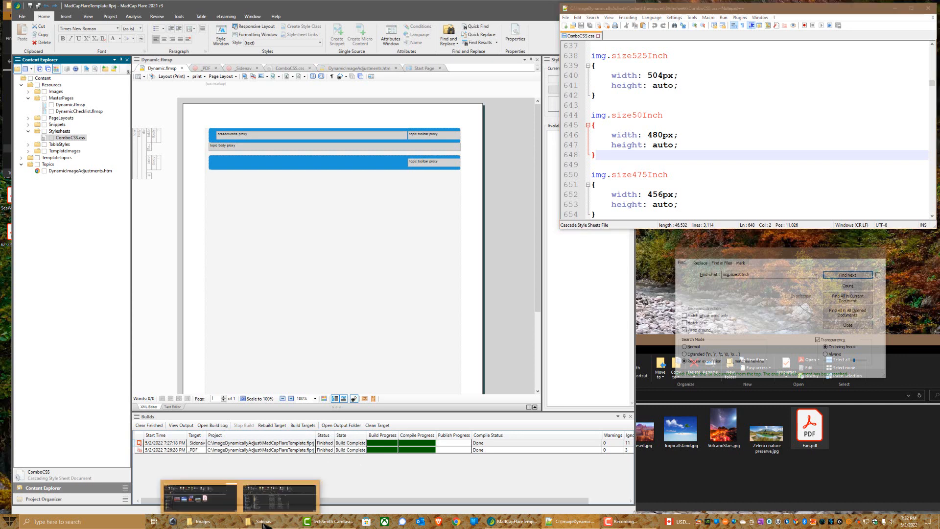
{"action": "right_click", "coordinate": [93, 132]}
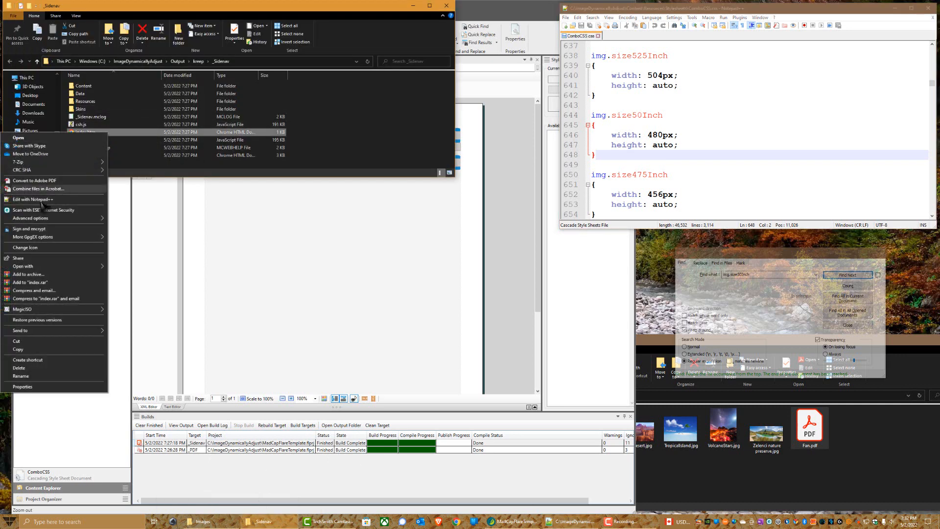
{"action": "mouse_move", "coordinate": [40, 267]}
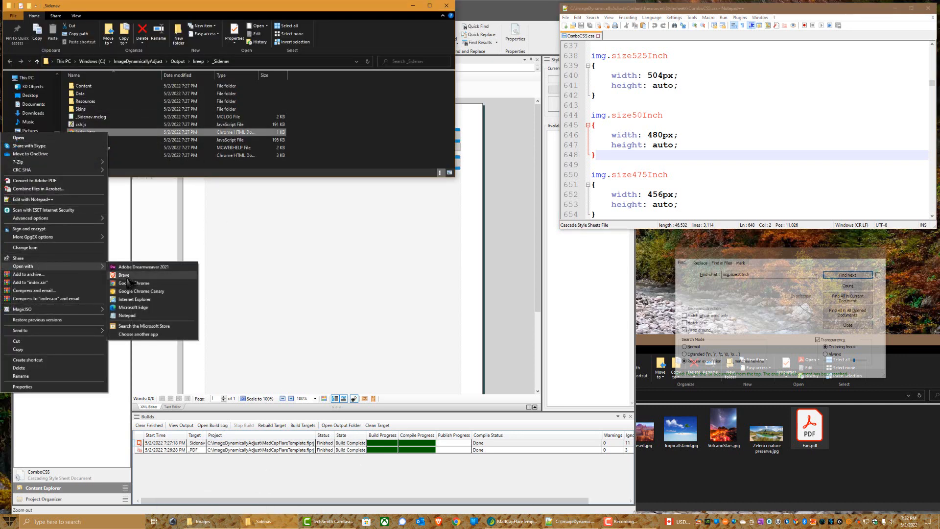